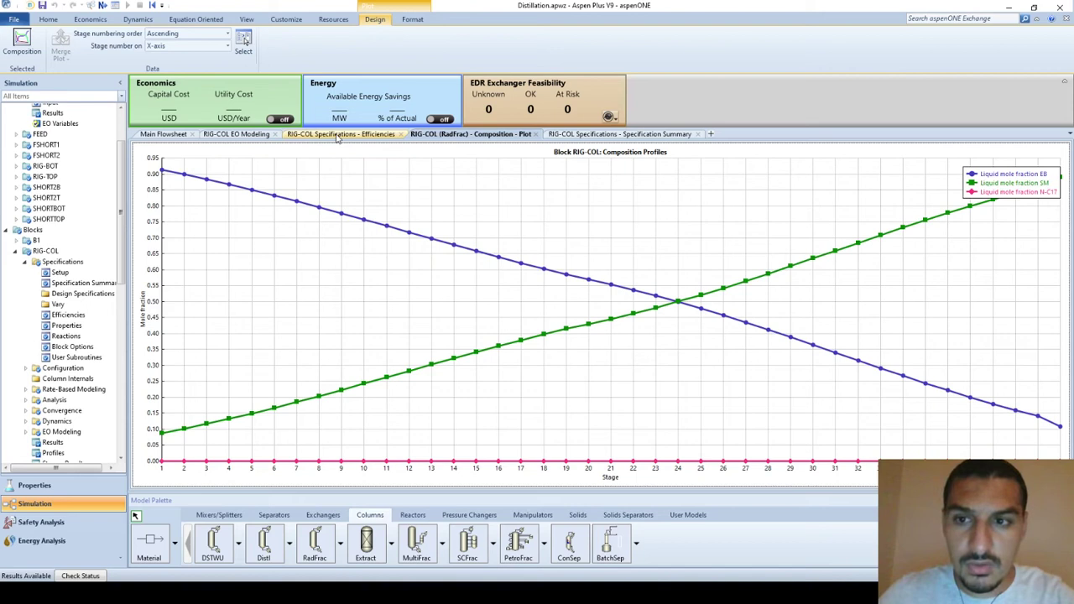
Step: Examine the split fractions of EB and SM to RIG-TOP in the RIG-COL column results
left_click(620, 135)
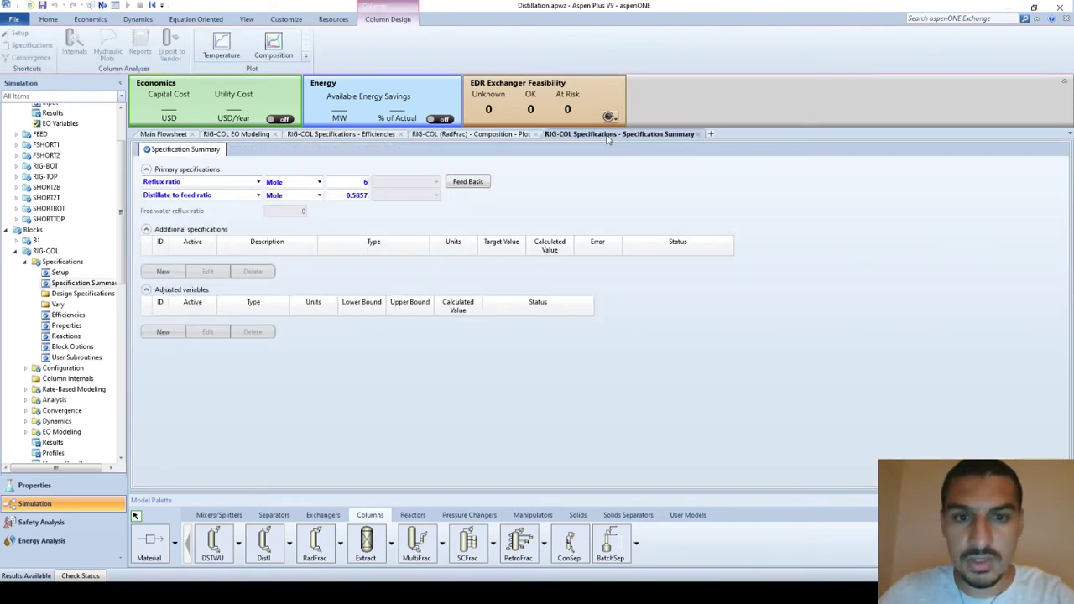
left_click(697, 134)
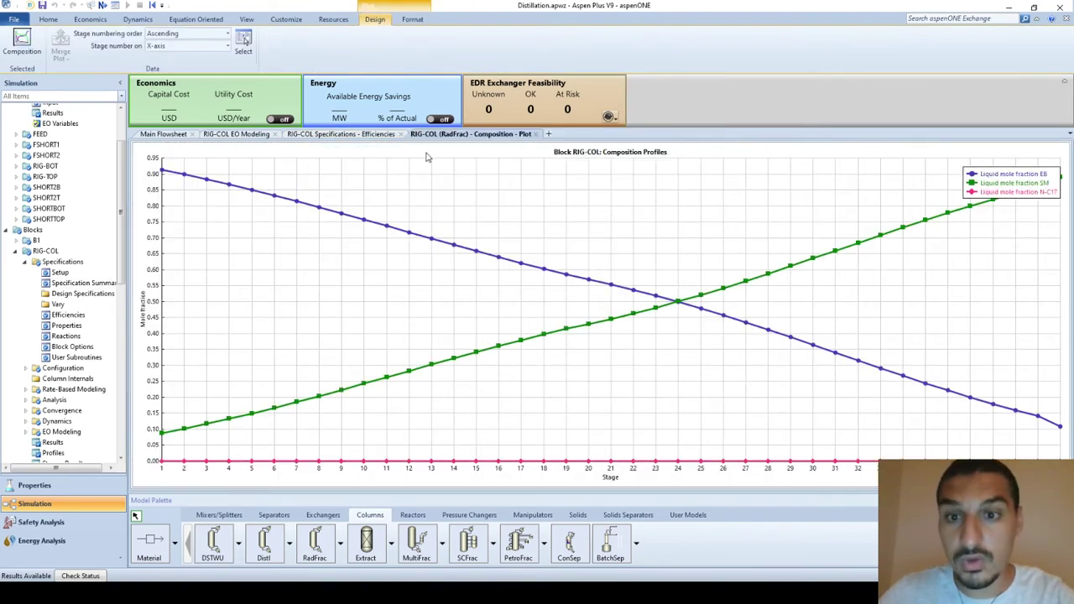
left_click(226, 135)
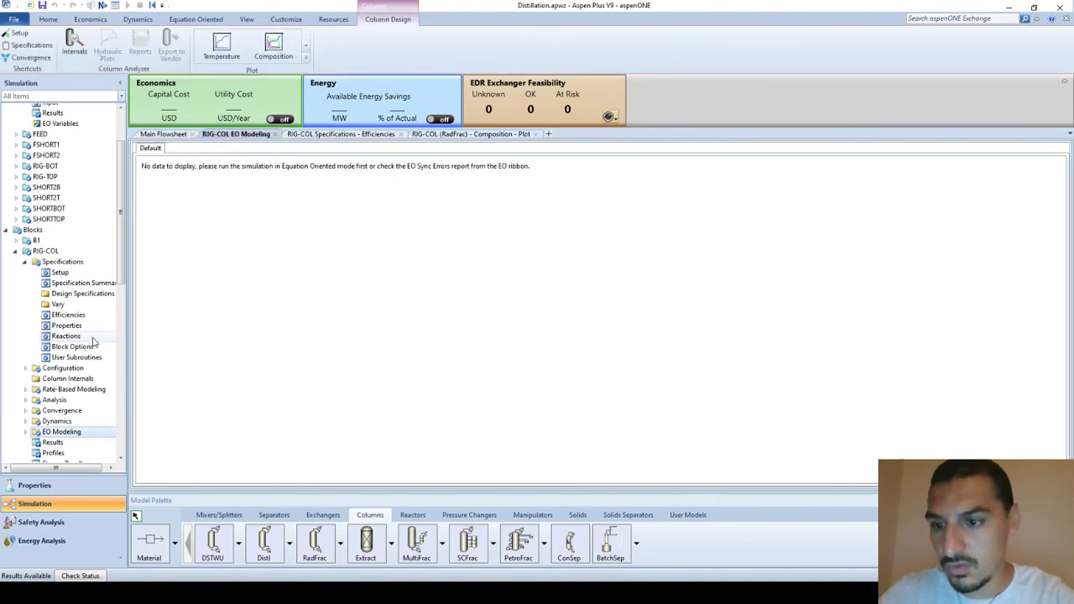
double_click(60, 273)
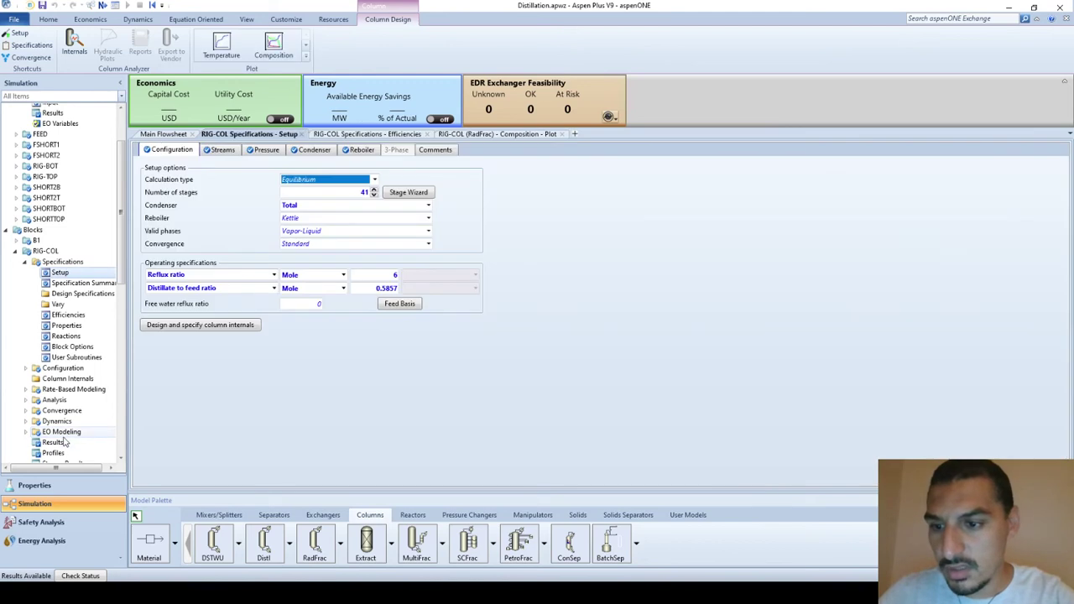
double_click(61, 433)
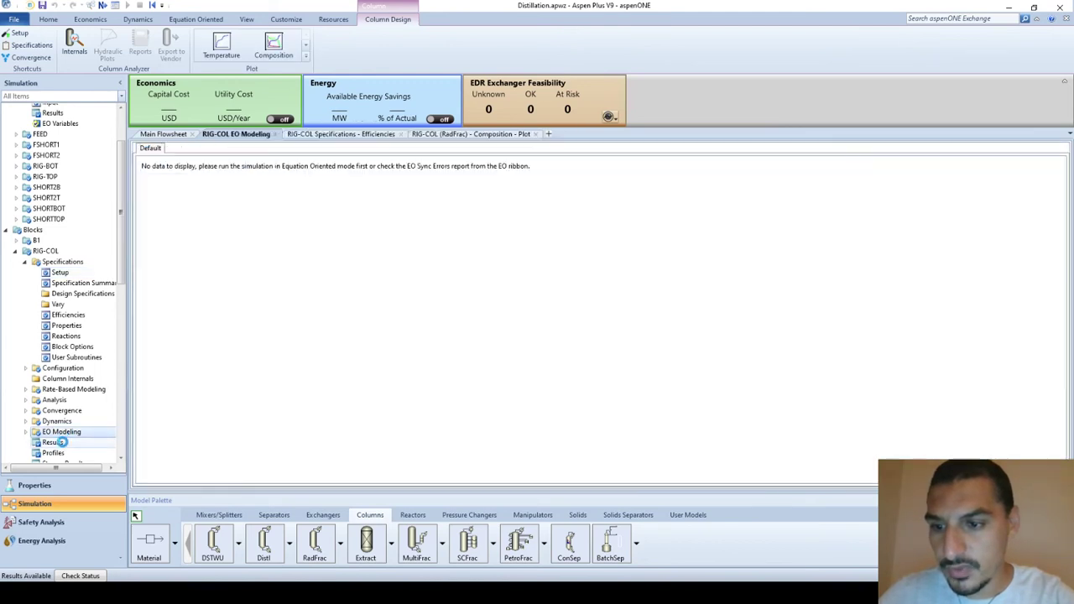
double_click(62, 442)
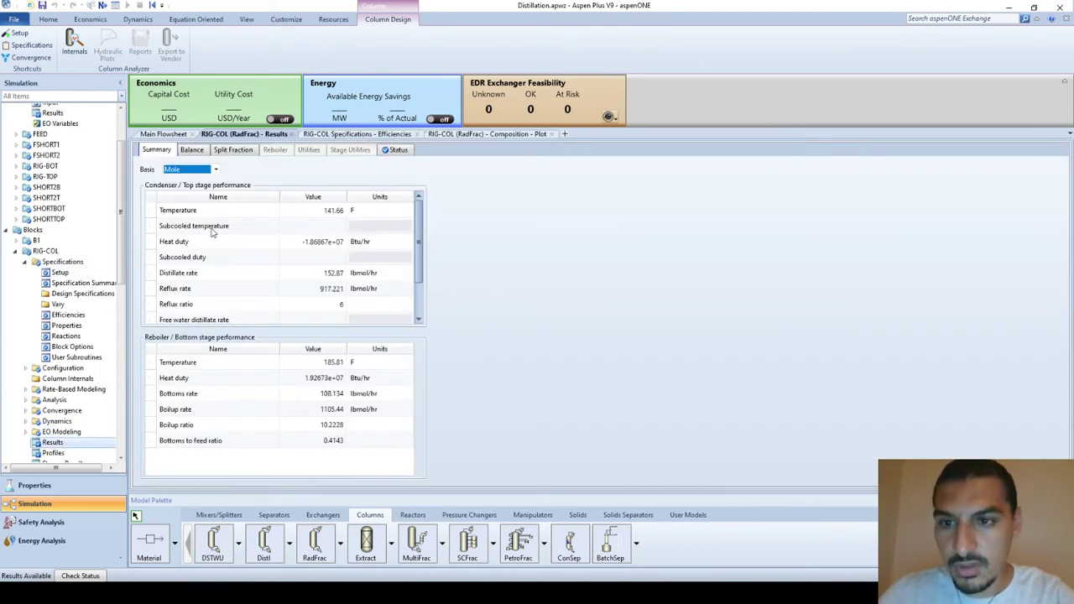
left_click(227, 149)
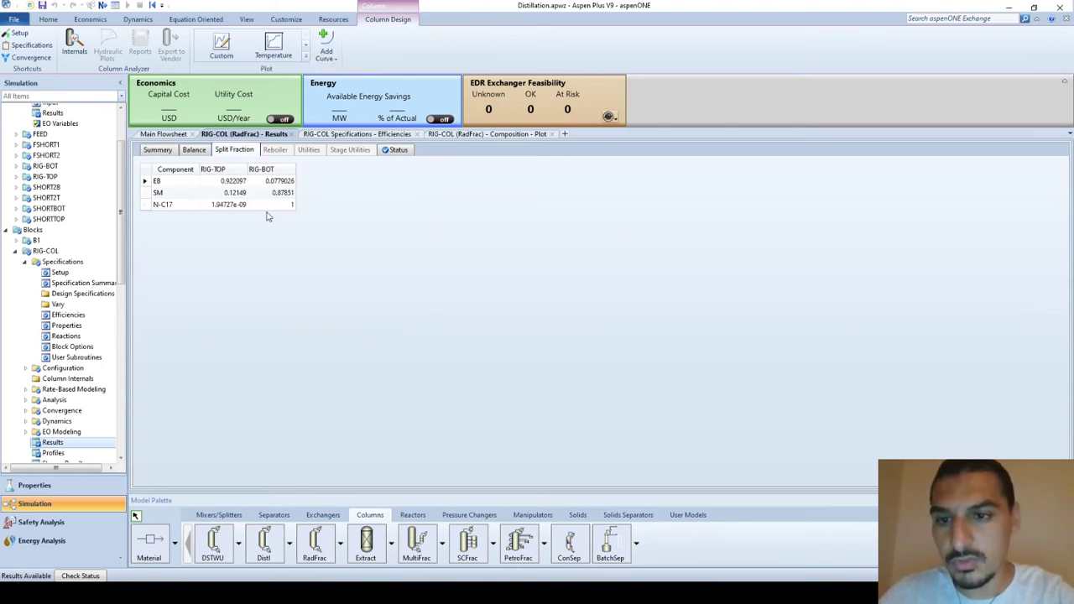
left_click(232, 183)
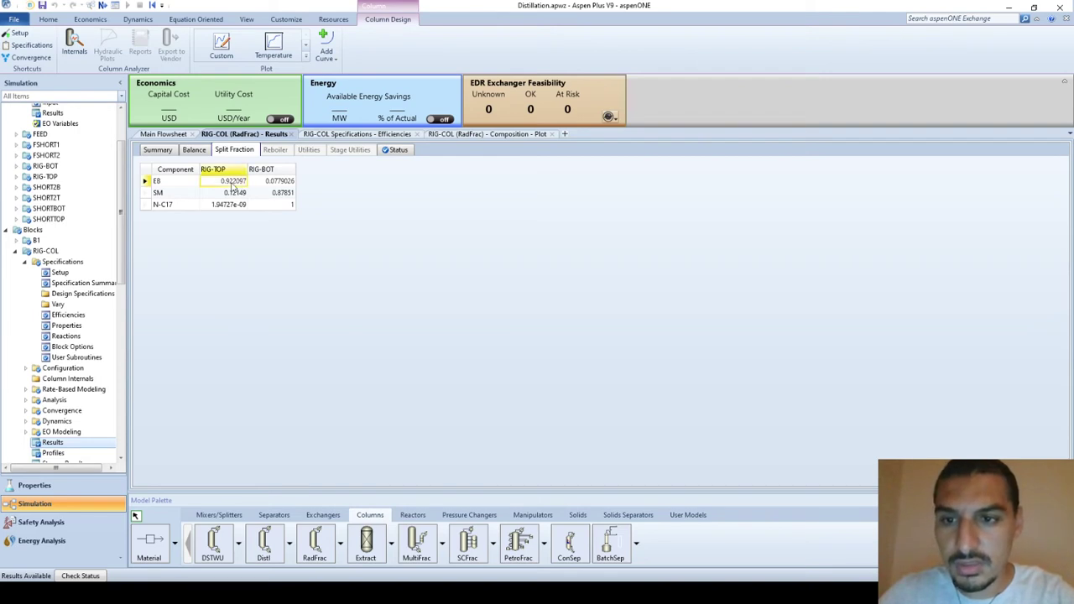
left_click(241, 194)
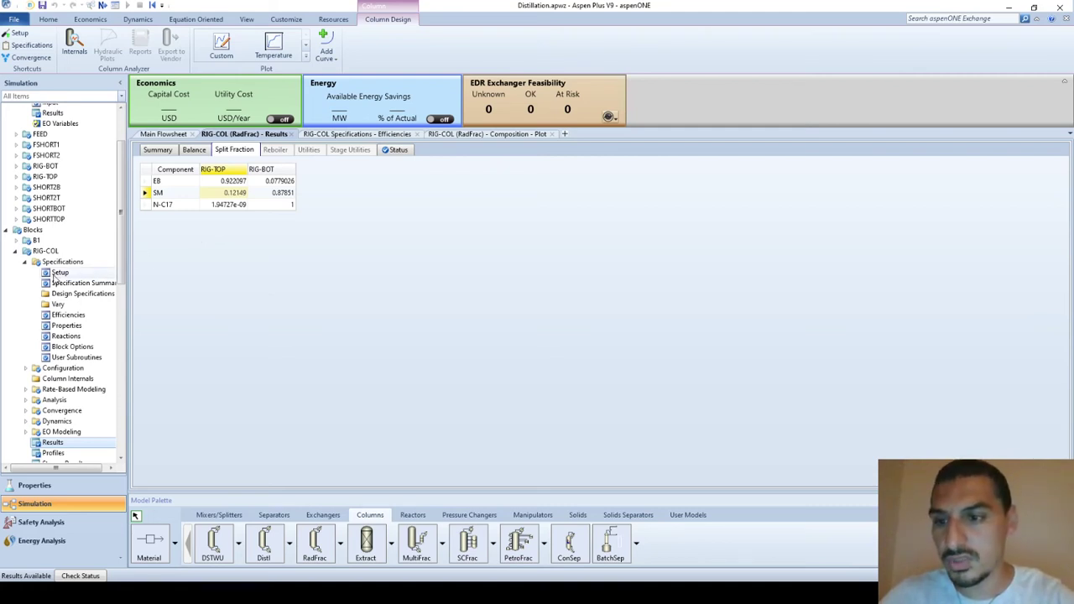
Step: Review RIG-COL's operating specifications in its setup and specification summary forms
double_click(76, 284)
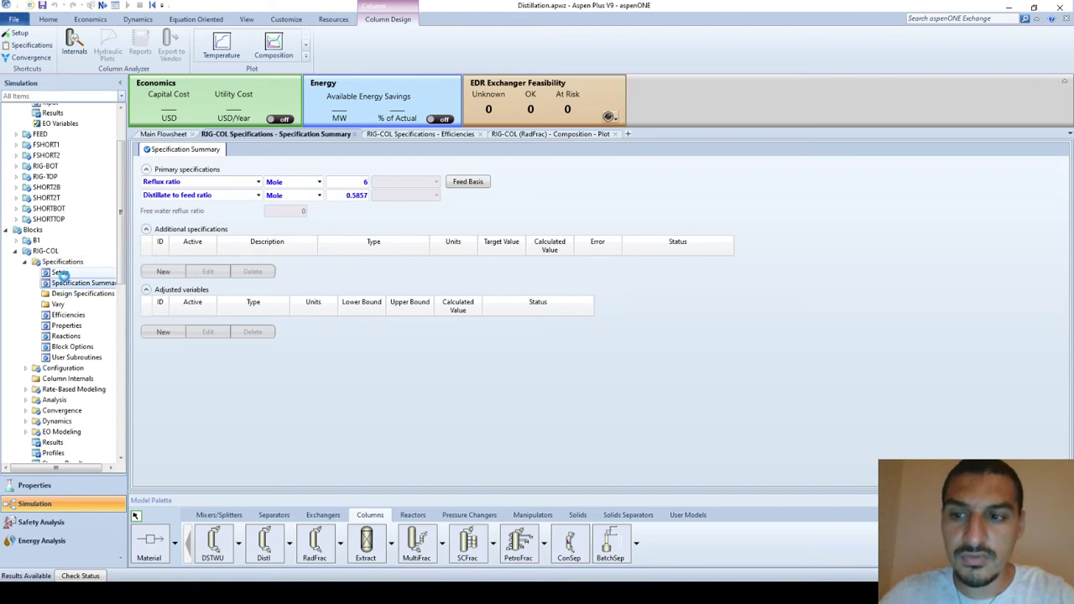
left_click(60, 273)
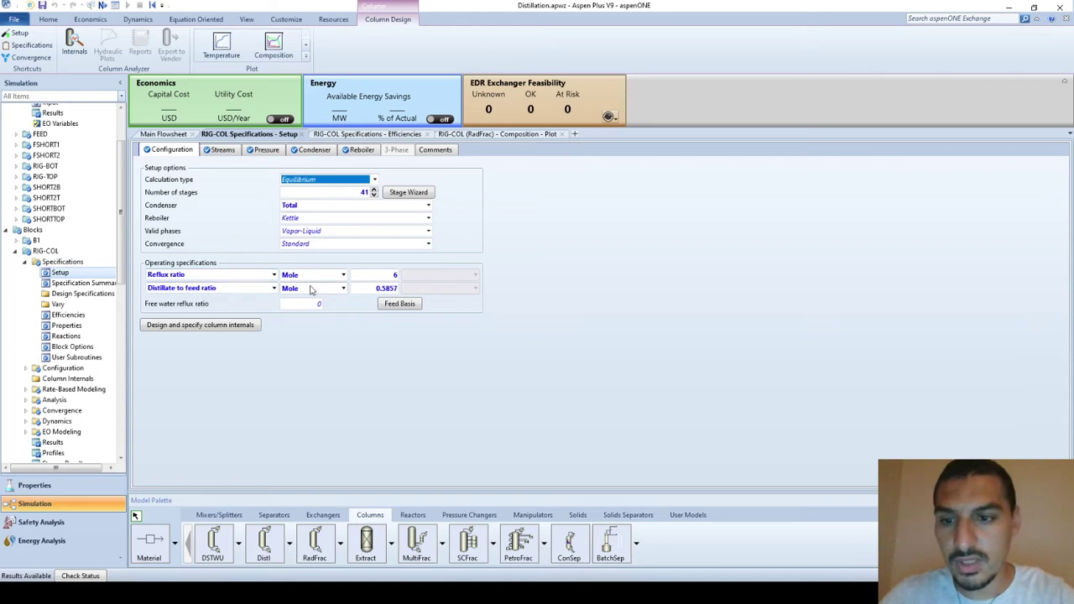
left_click(55, 284)
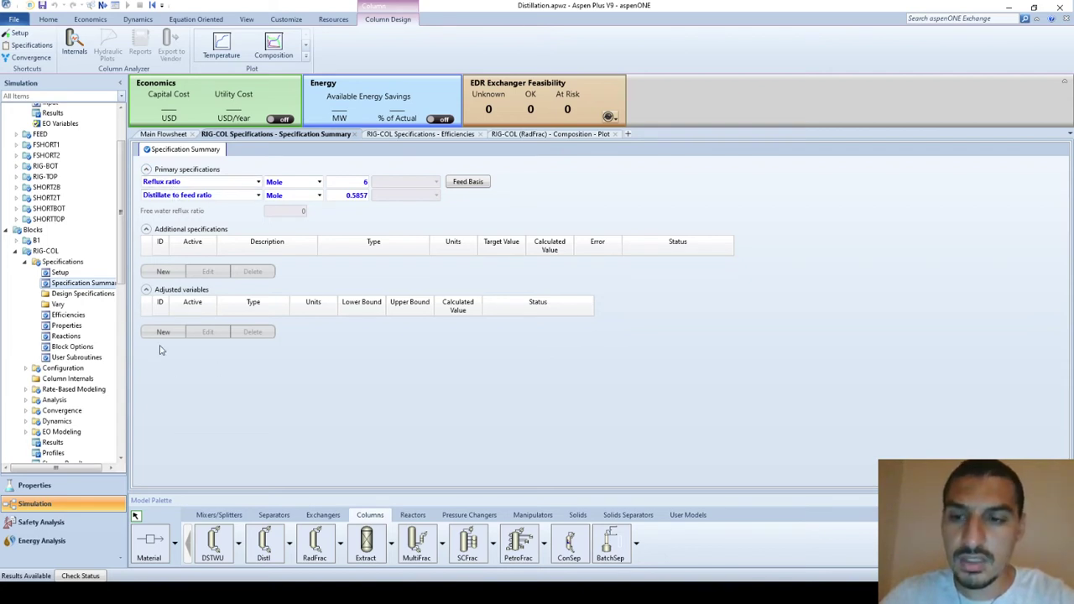
scroll(42, 382, "down", 10)
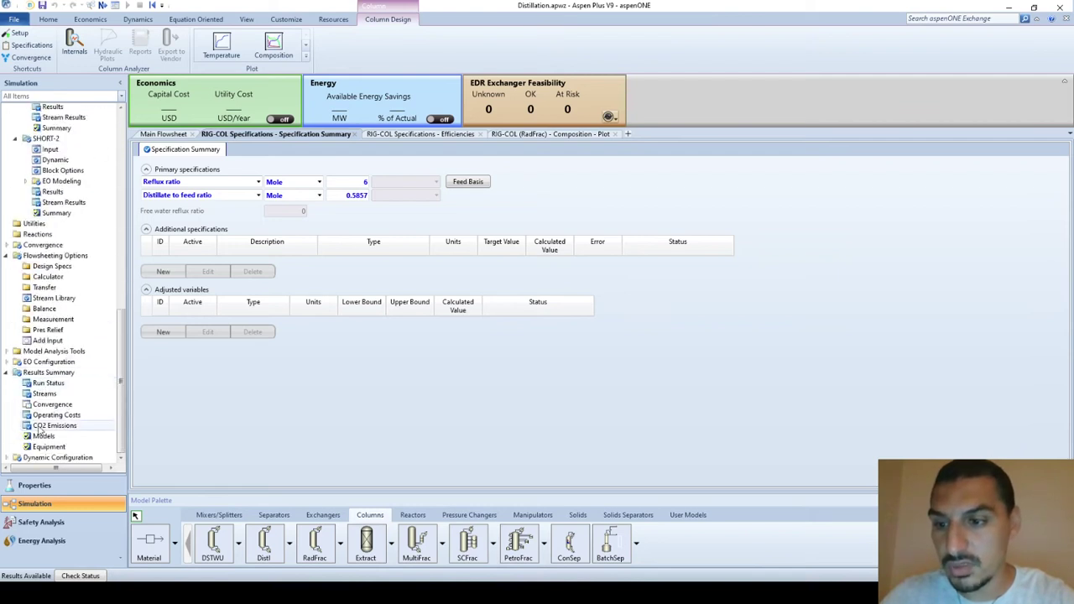
left_click(7, 373)
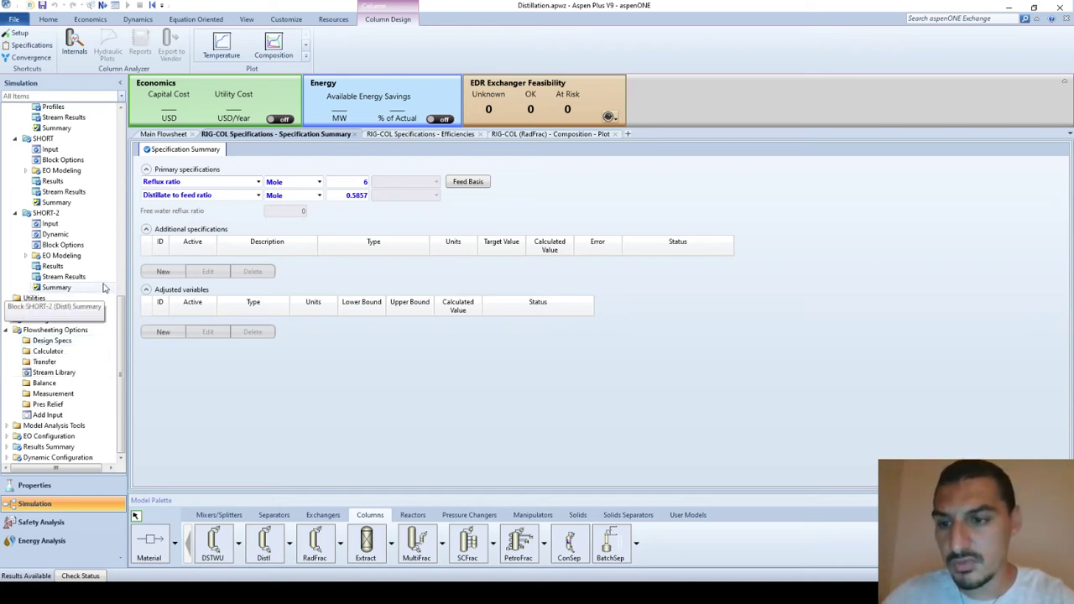
scroll(104, 288, "up", 10)
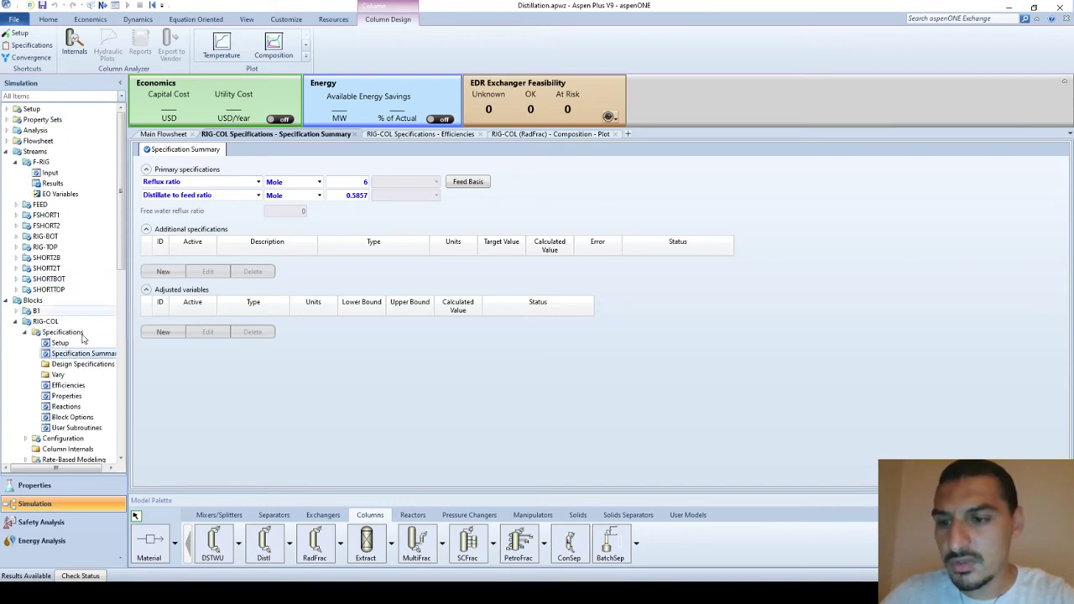
scroll(79, 358, "down", 1)
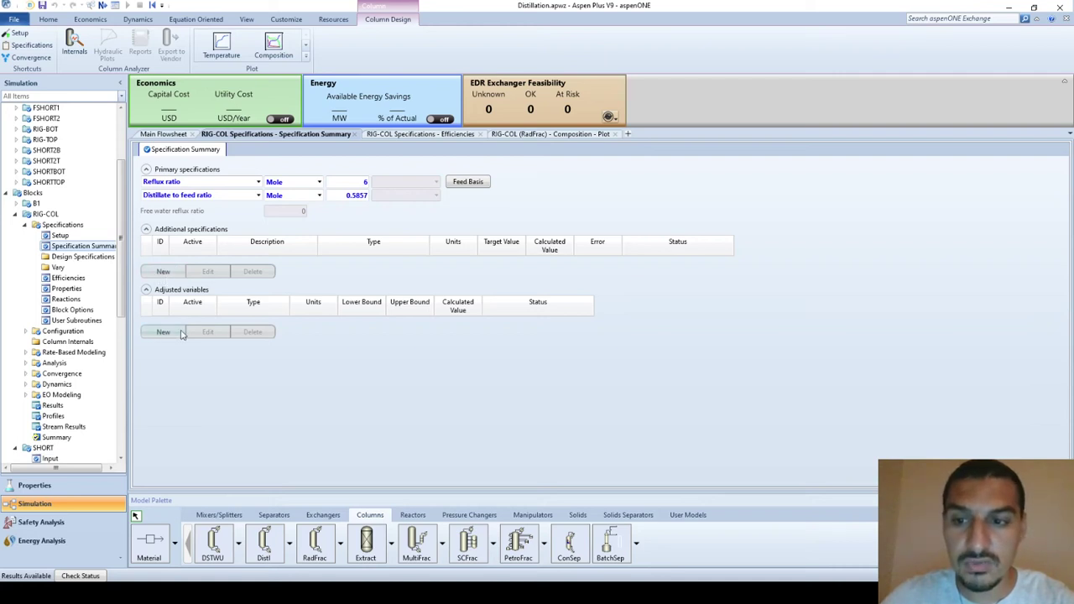
Step: Add a design specification to the RIG-COL column with the description EB-Recovery
left_click(164, 272)
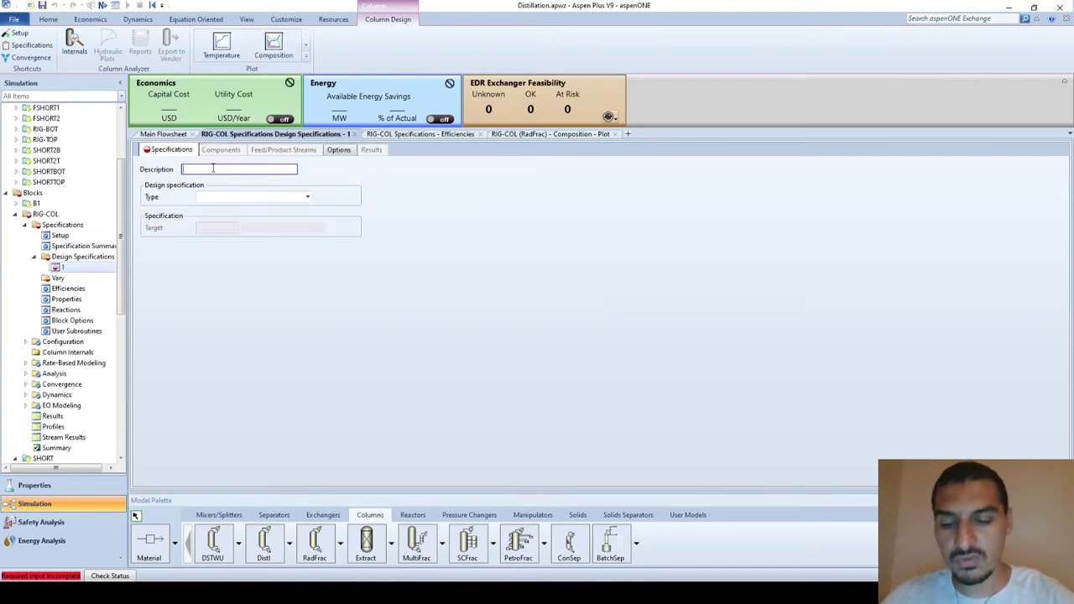
type("EB-")
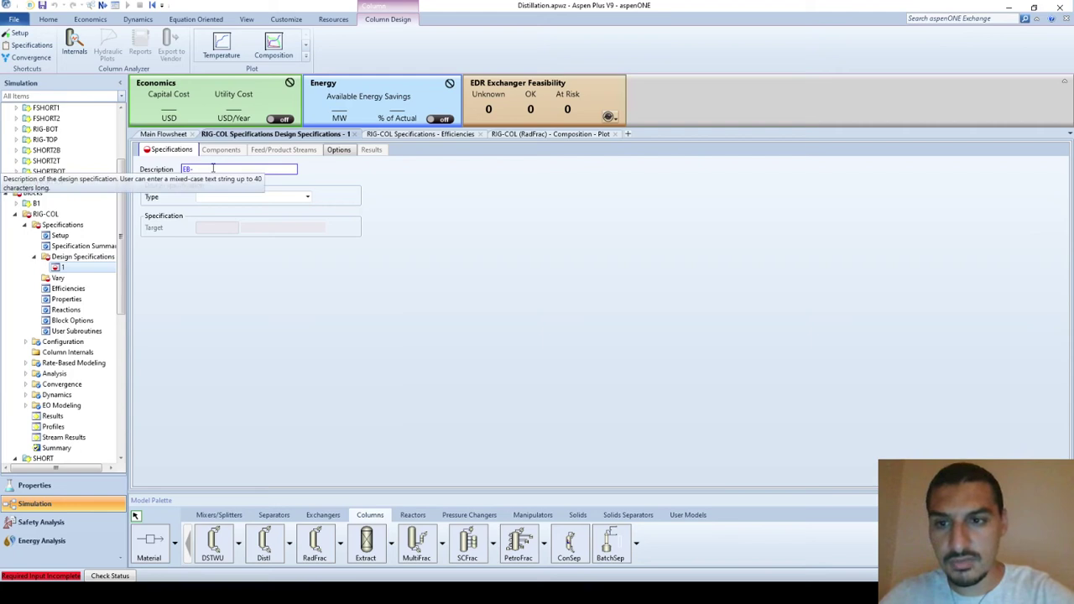
type("Recovery")
key("Tab")
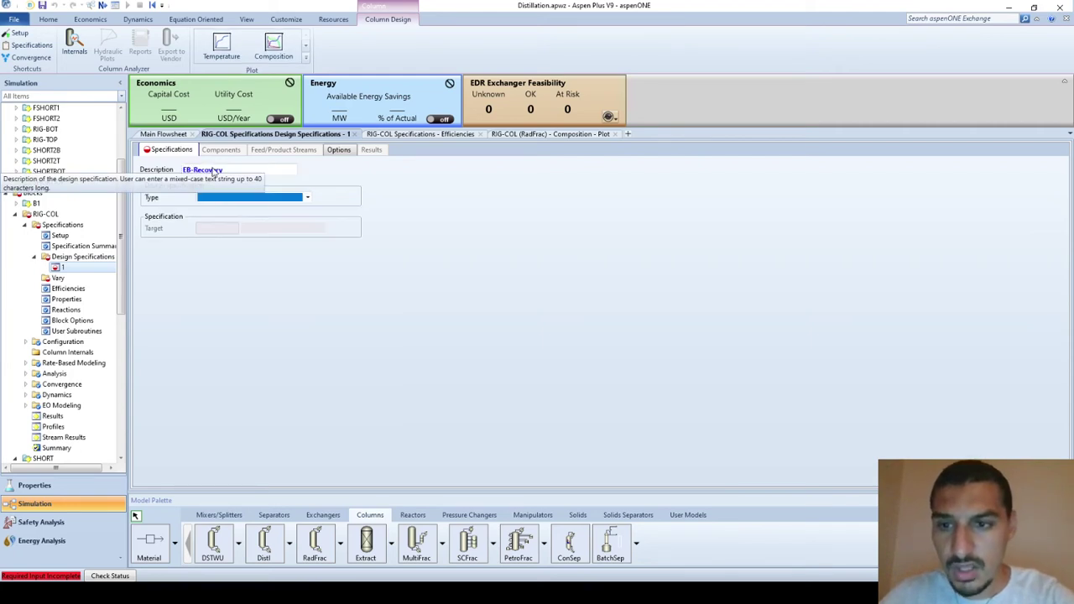
Step: Set the EB-Recovery specification's type to Mole recovery with a target of 0.992
left_click(229, 198)
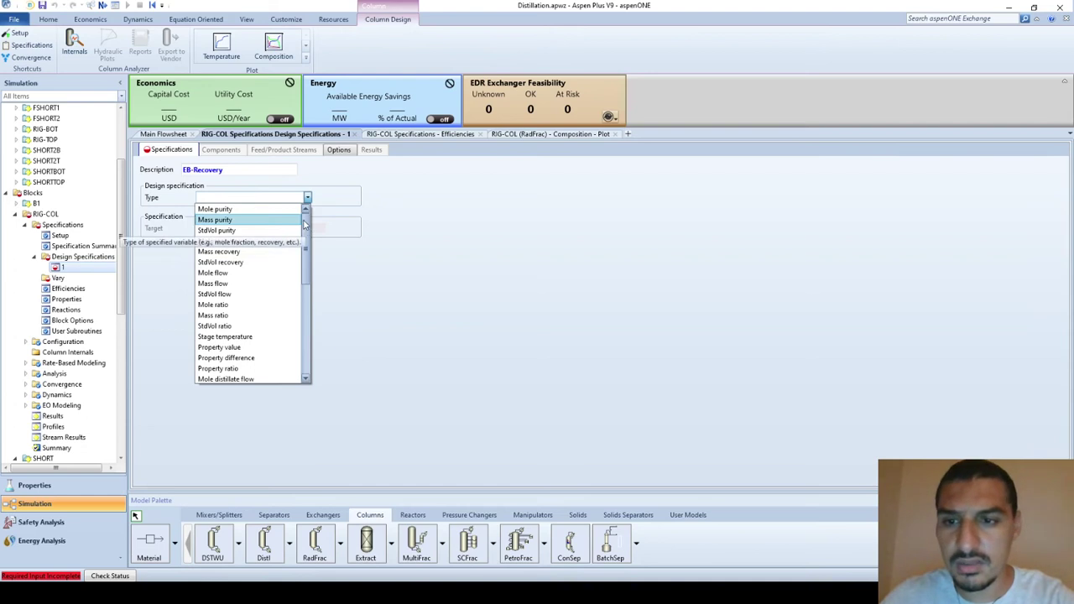
scroll(305, 228, "down", 1)
scroll(306, 222, "up", 1)
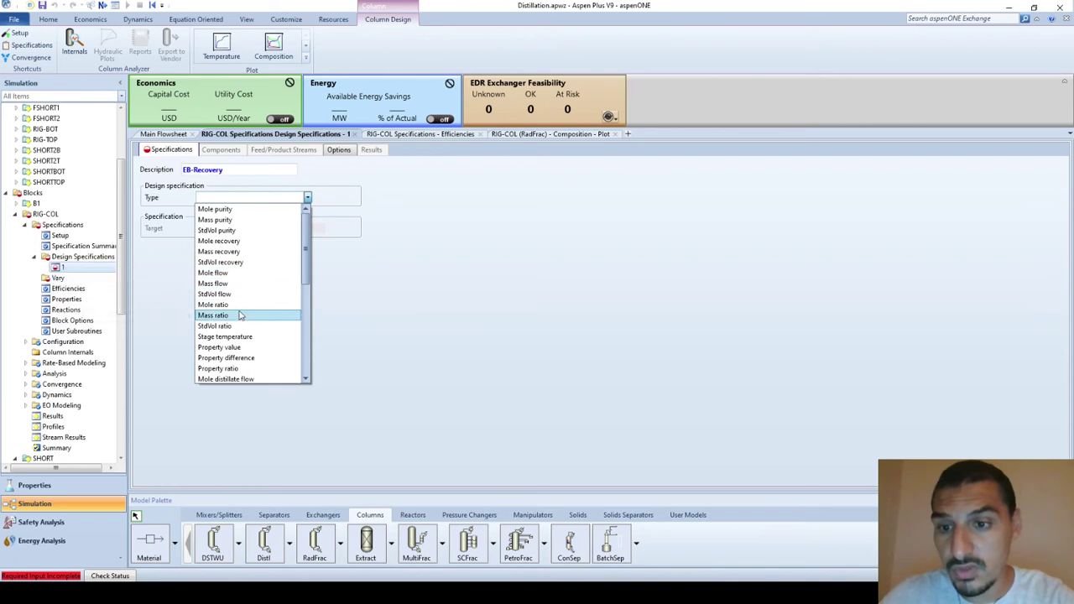
scroll(241, 318, "down", 2)
scroll(241, 318, "down", 1)
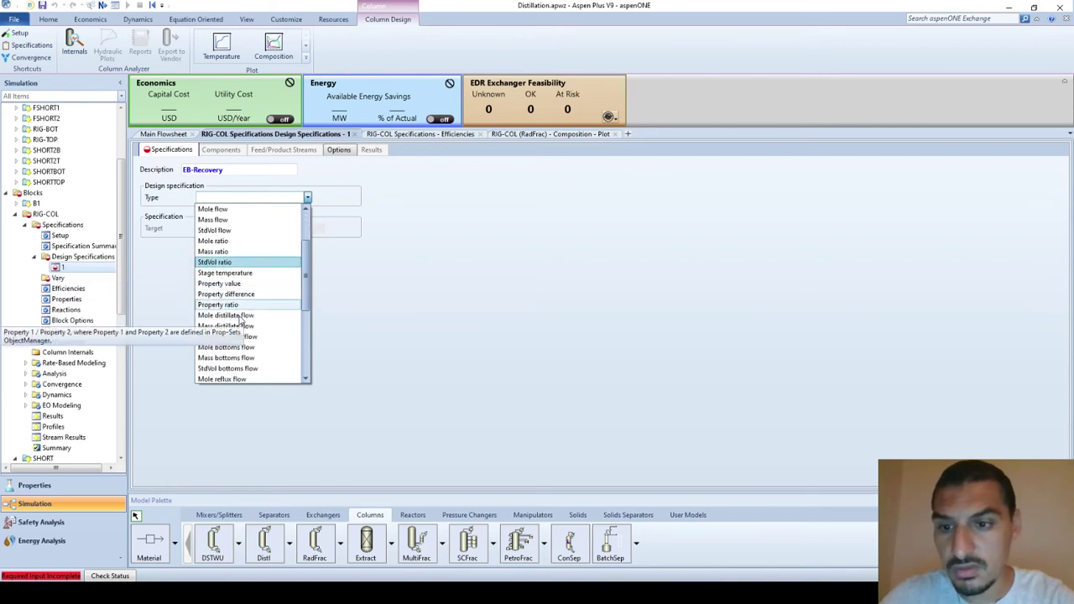
scroll(241, 317, "down", 3)
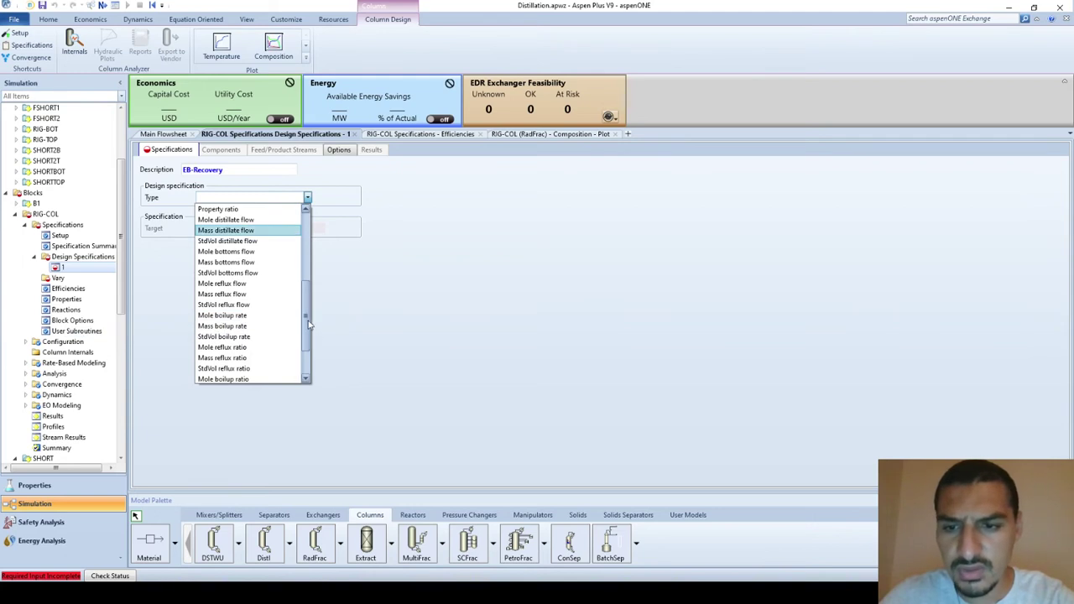
left_click_drag(311, 326, 317, 250)
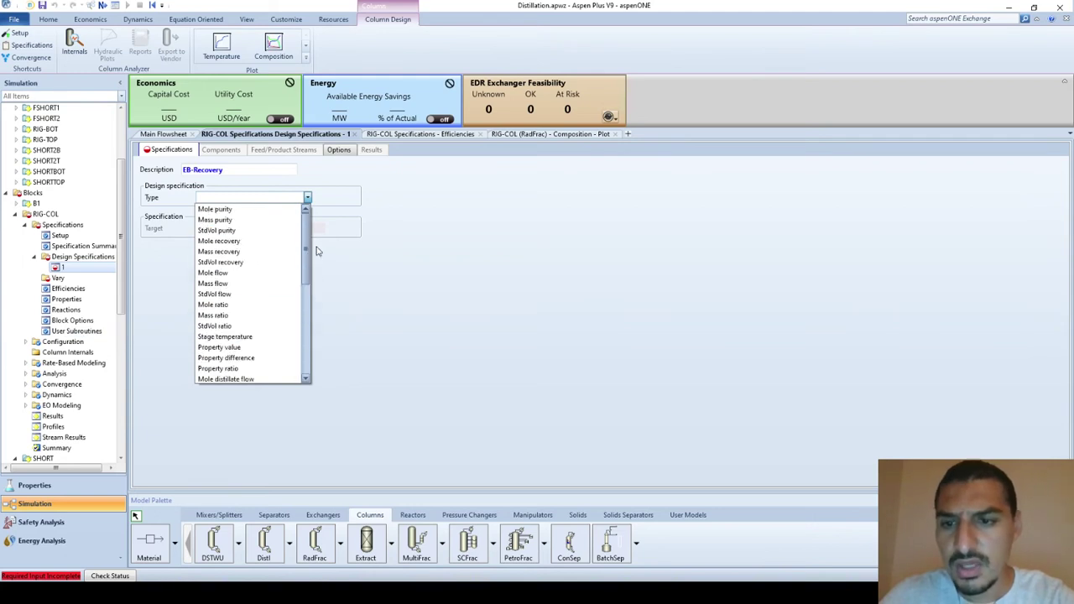
left_click(238, 243)
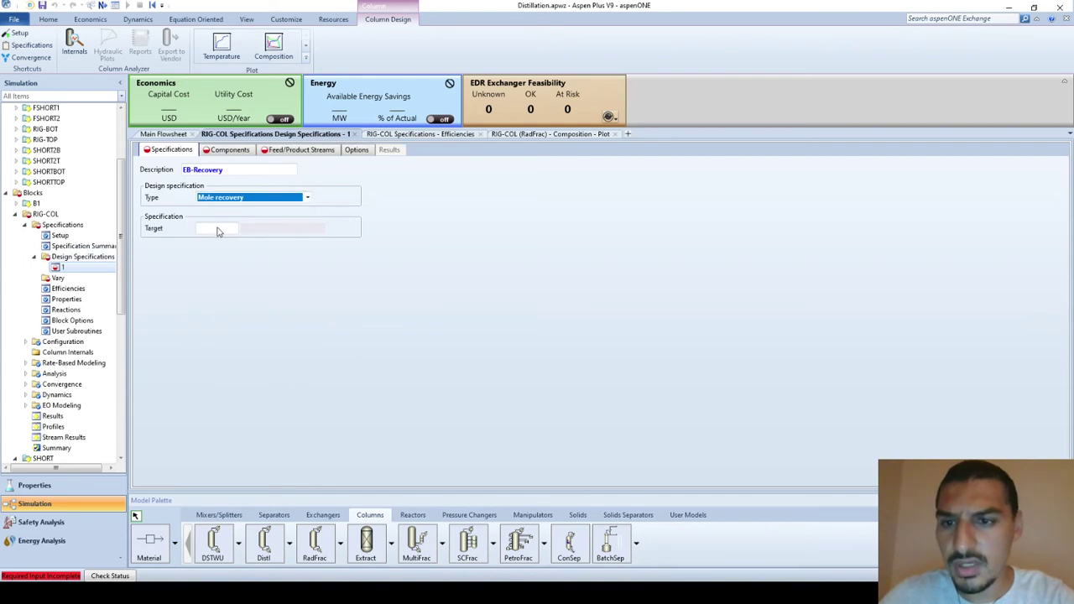
left_click(218, 228)
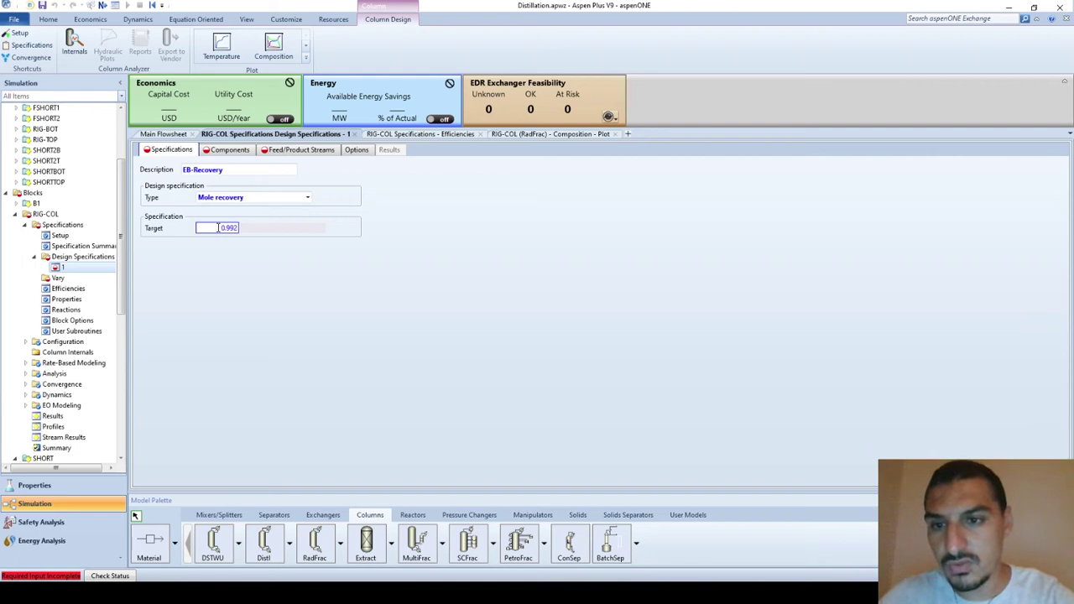
key("Return")
Step: Select EB as the component for the EB-Recovery design specification
left_click(217, 150)
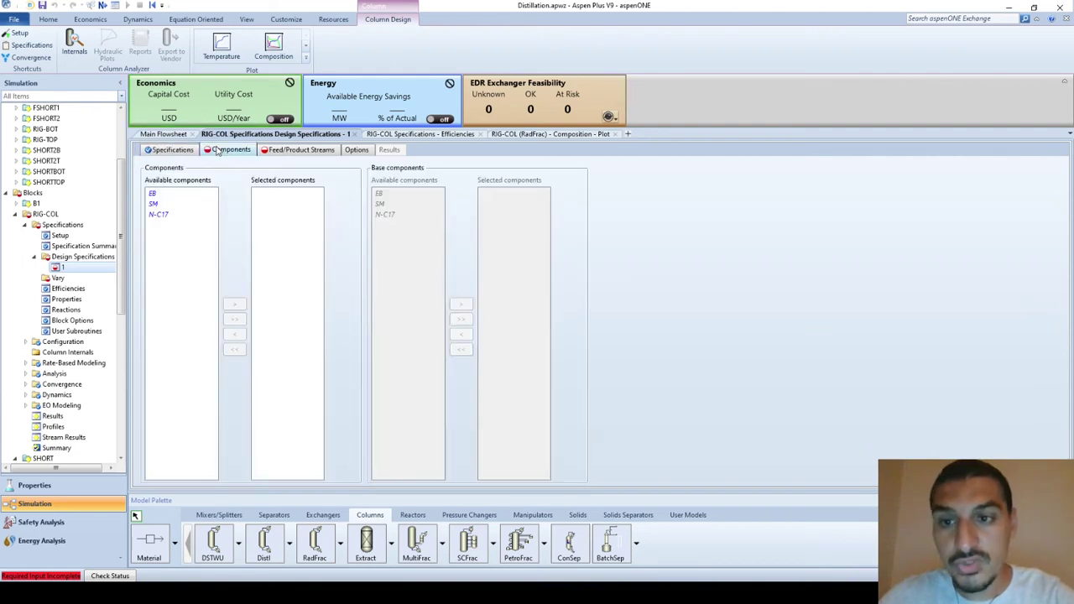
left_click(206, 194)
double_click(165, 194)
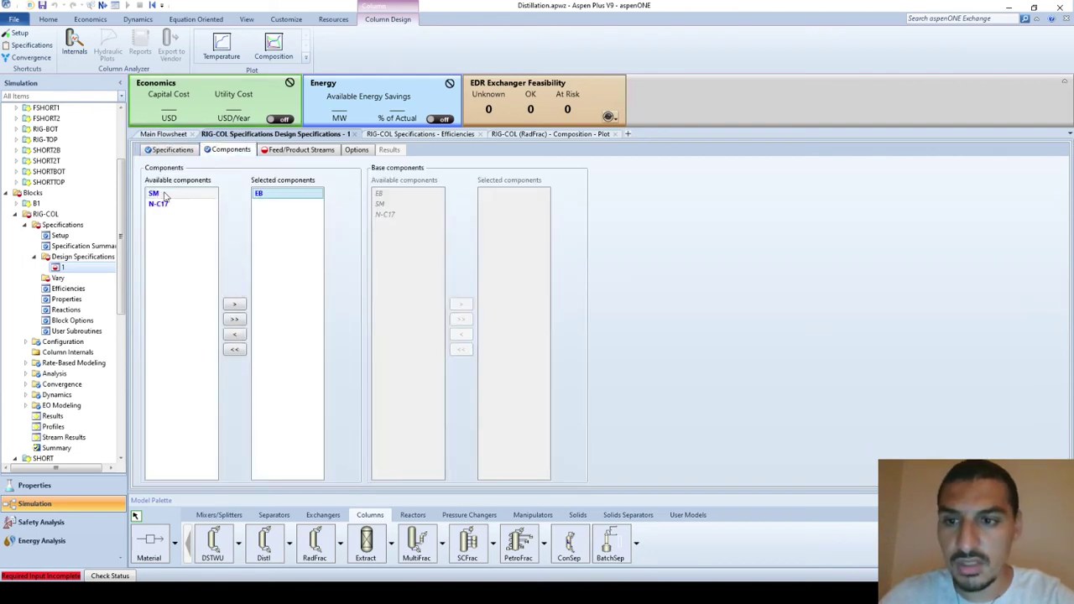
Step: Assign RIG-TOP as the product stream and F-RIG as the base feed stream for the EB-Recovery specification
left_click(306, 149)
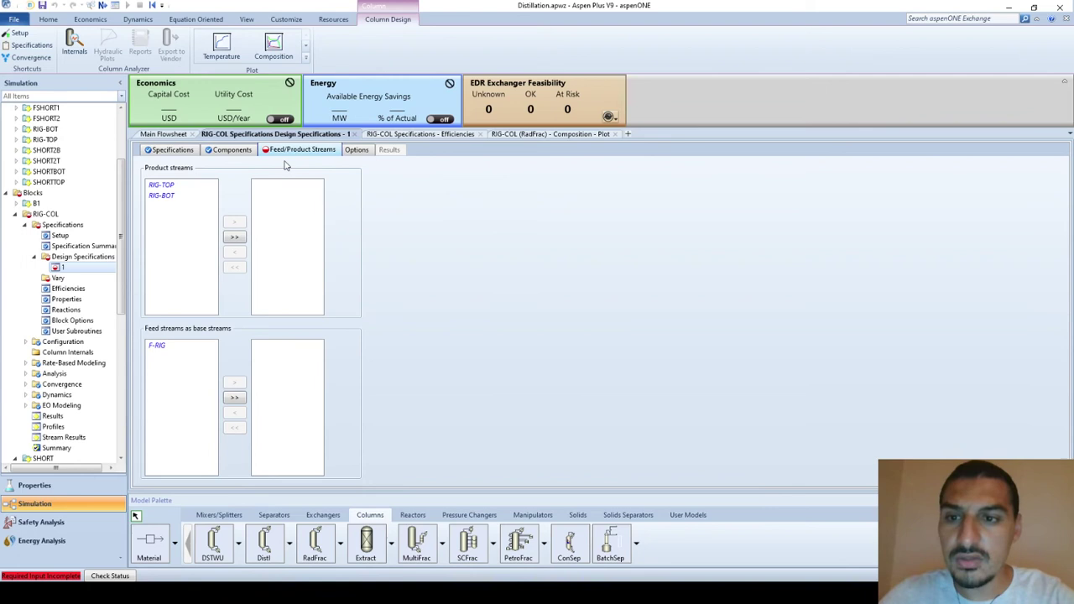
left_click(180, 196)
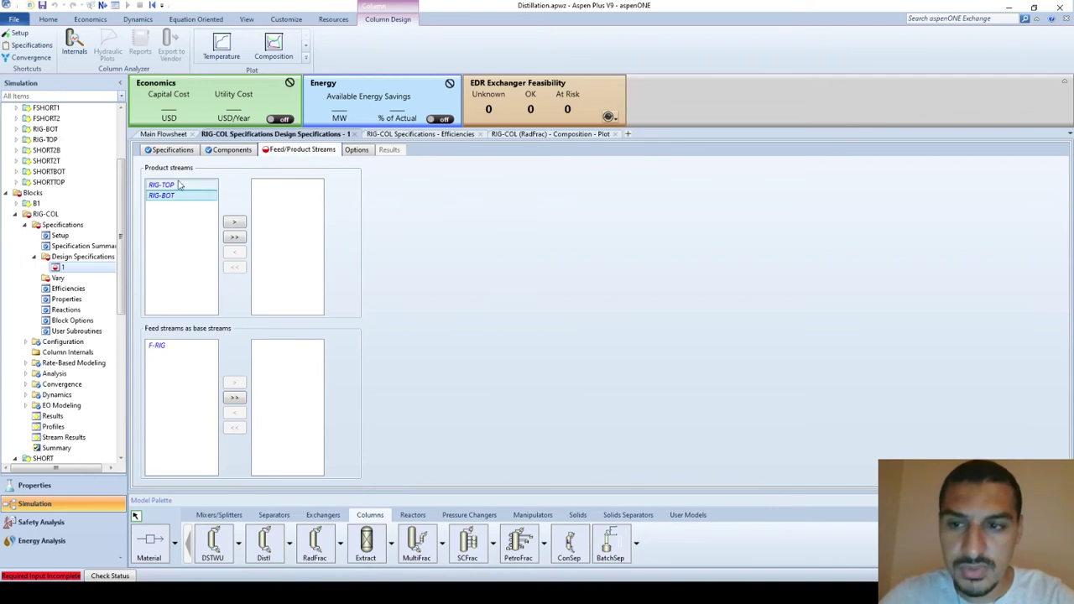
double_click(179, 185)
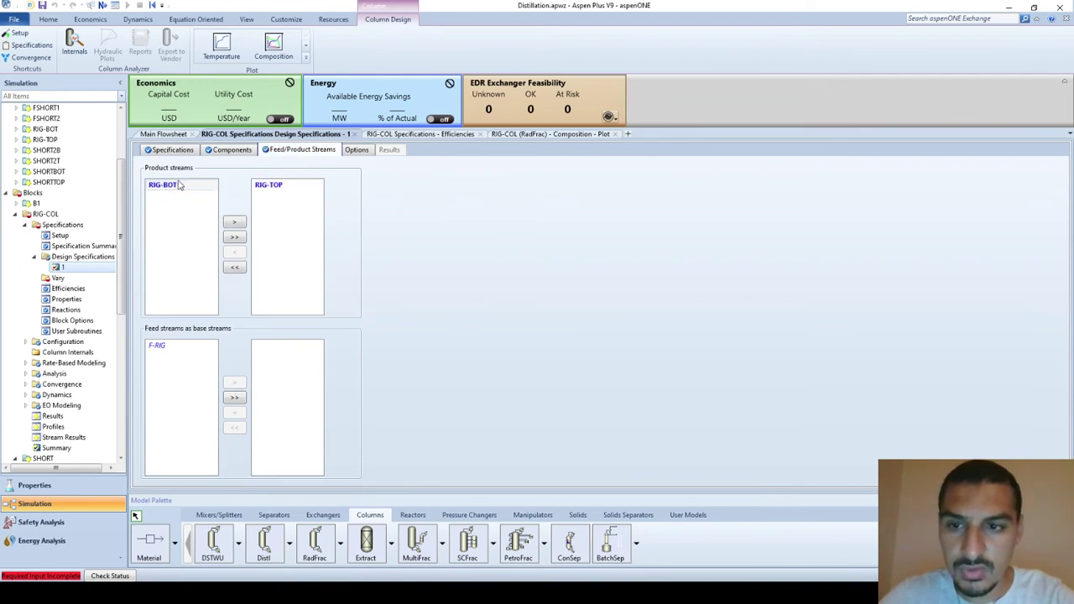
double_click(175, 348)
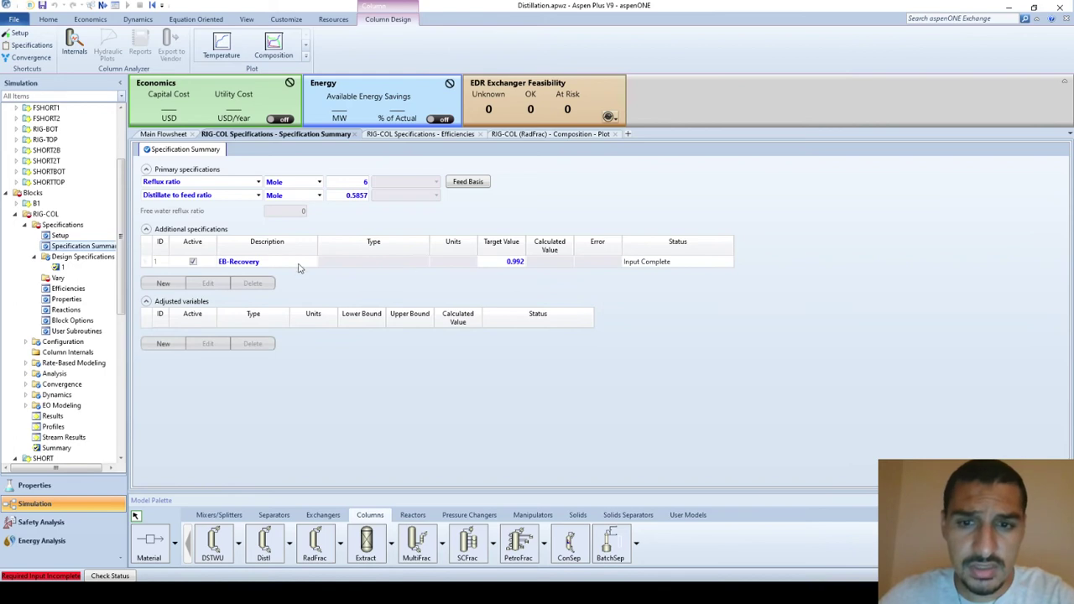
Step: Add an adjusted variable to the RIG-COL column and try Distillate rate as its type
left_click(159, 345)
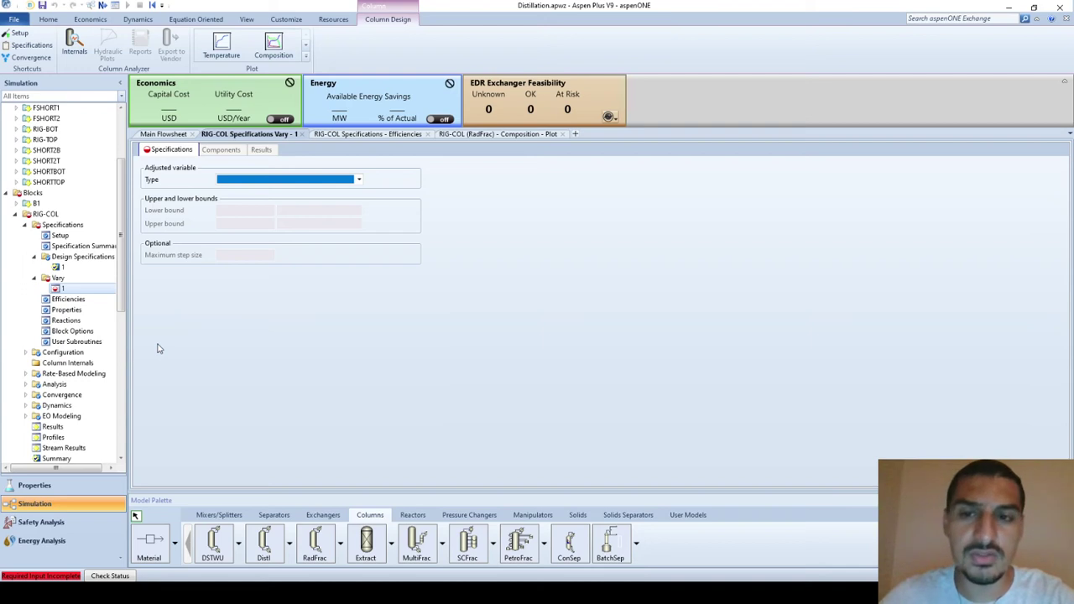
left_click(243, 181)
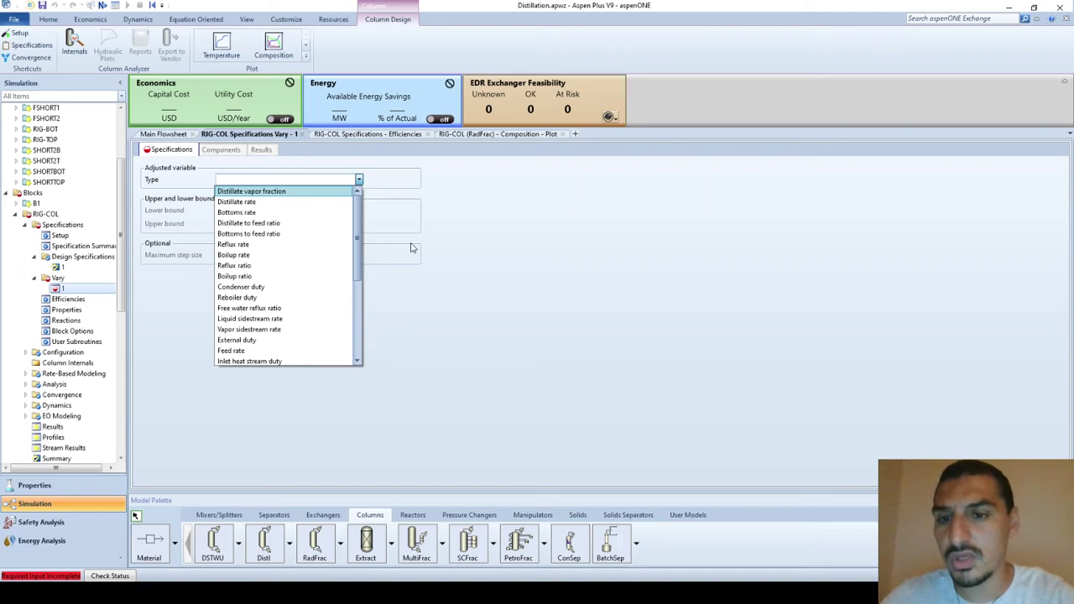
left_click(322, 202)
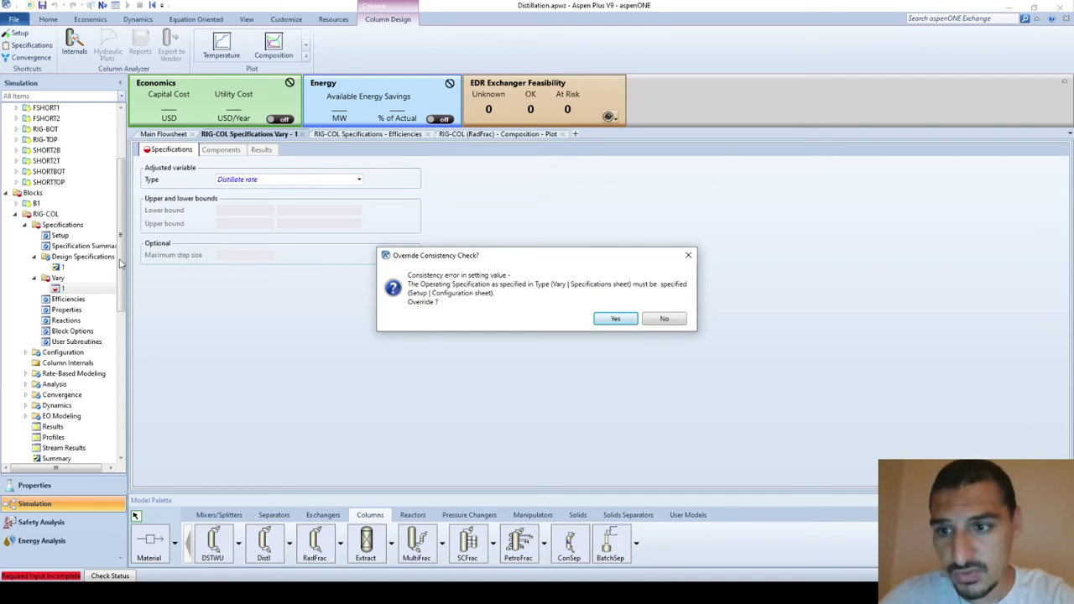
key("Return")
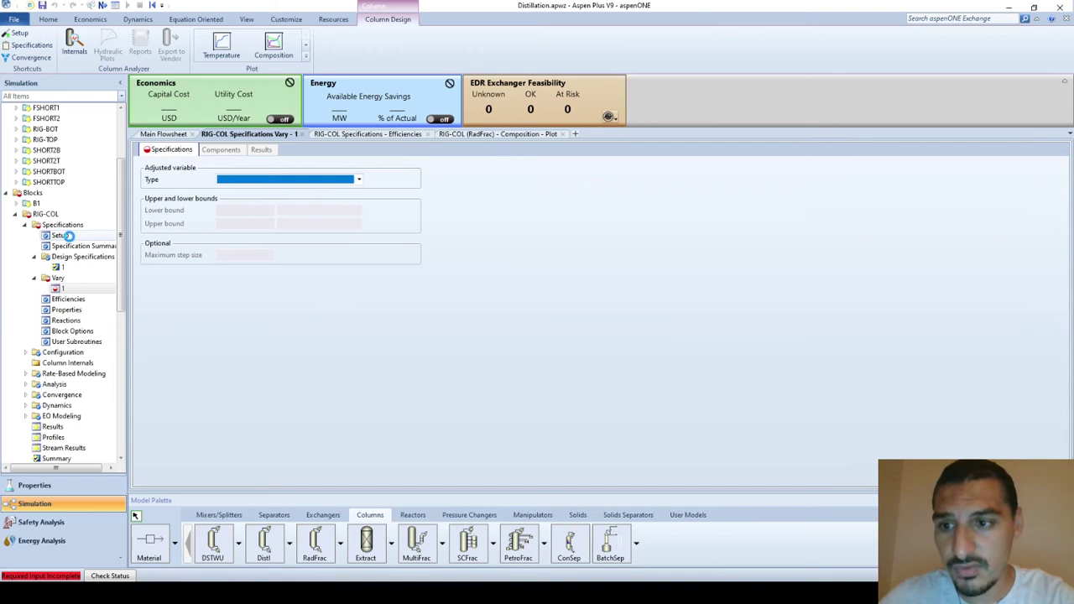
Step: Check the operating specifications in the column setup and set the adjusted variable's type to Distillate to feed ratio
left_click(67, 236)
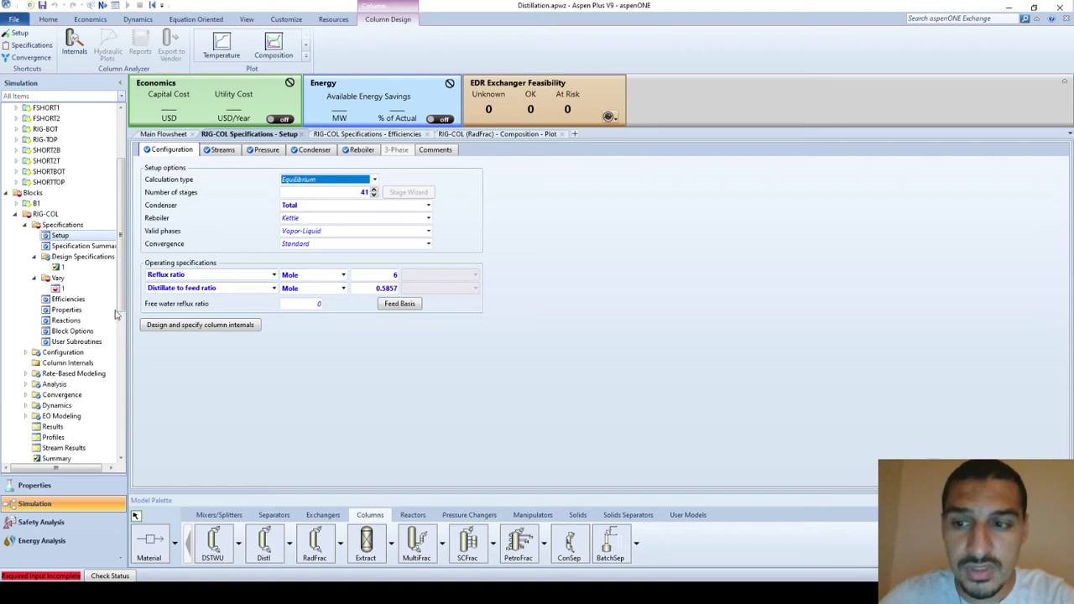
left_click(58, 288)
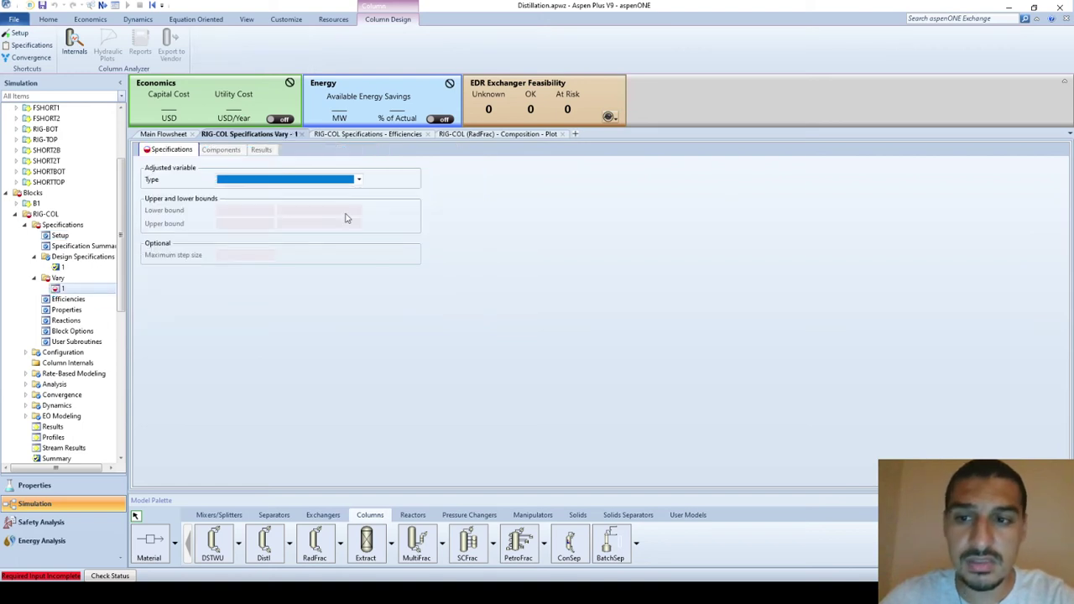
left_click(263, 184)
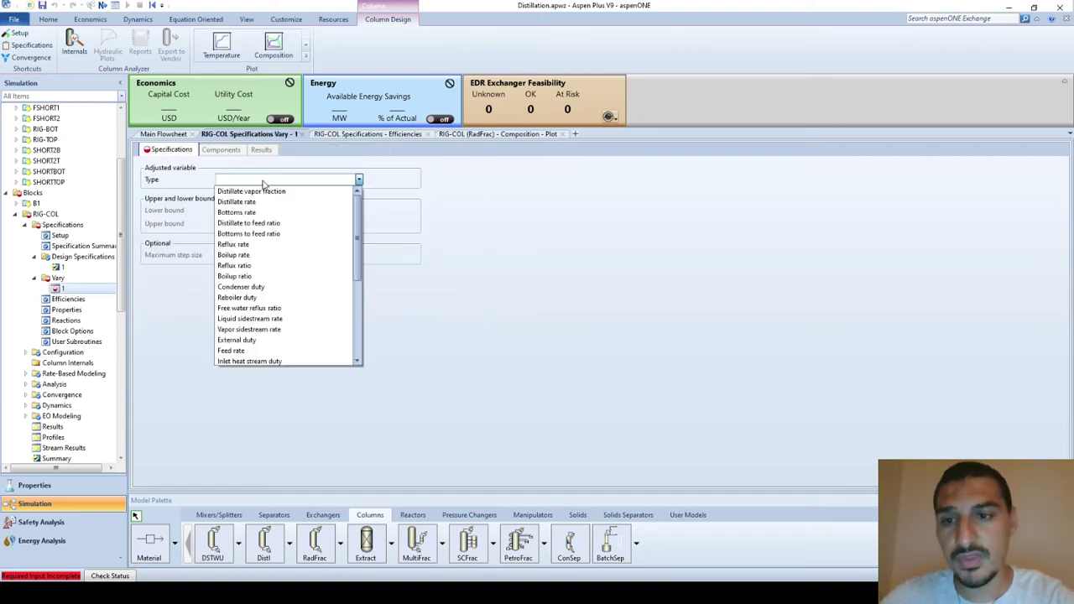
left_click(260, 224)
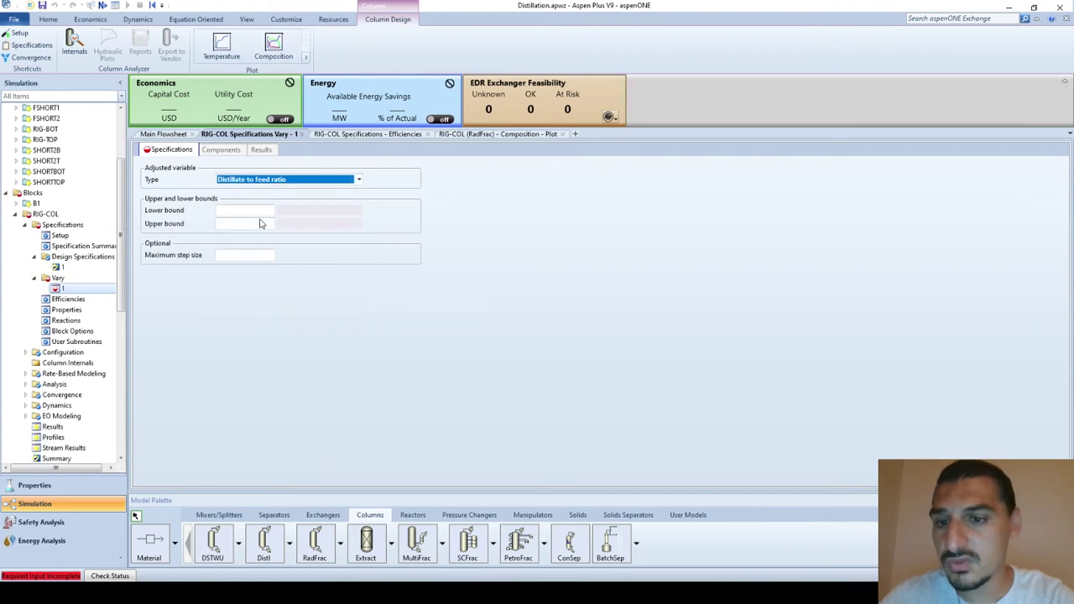
Step: Set the adjusted distillate to feed ratio's lower bound to 0.4 and upper bound to 0.8
left_click(260, 223)
left_click(259, 210)
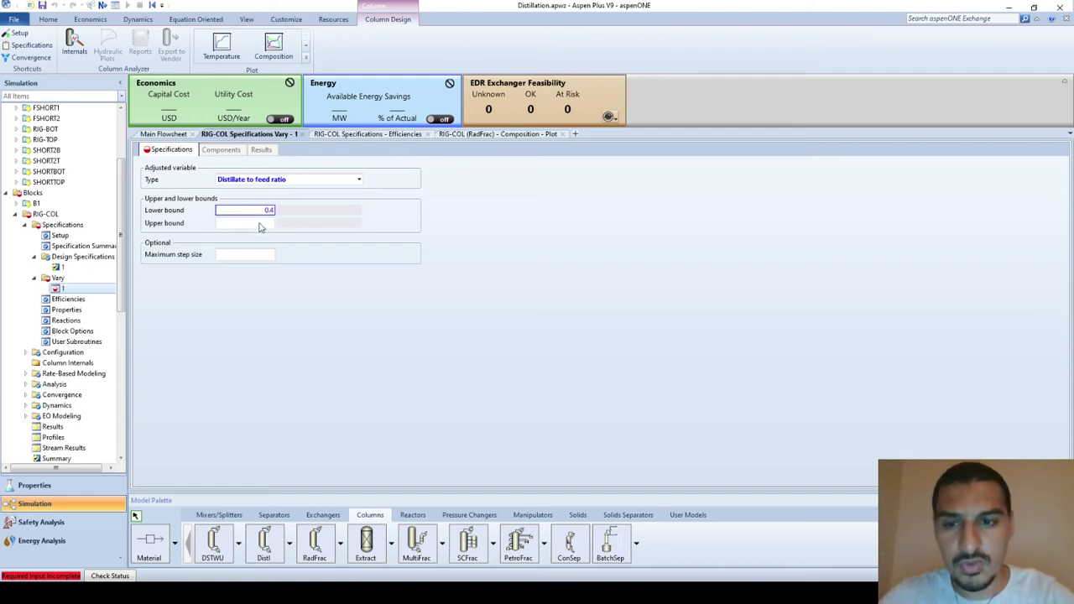
left_click(260, 224)
type("0")
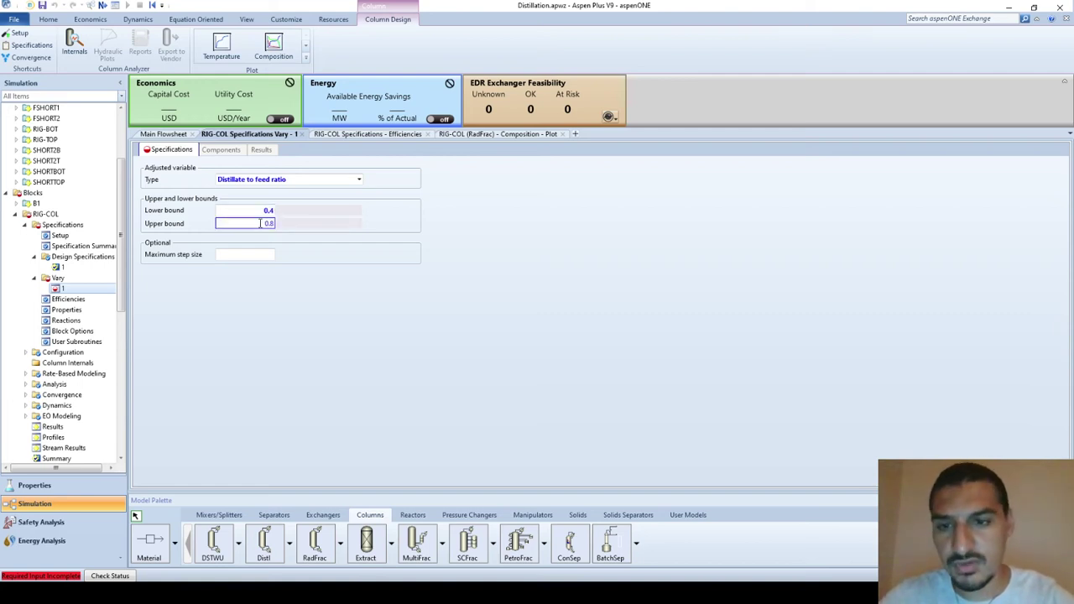
type(".8")
left_click(314, 249)
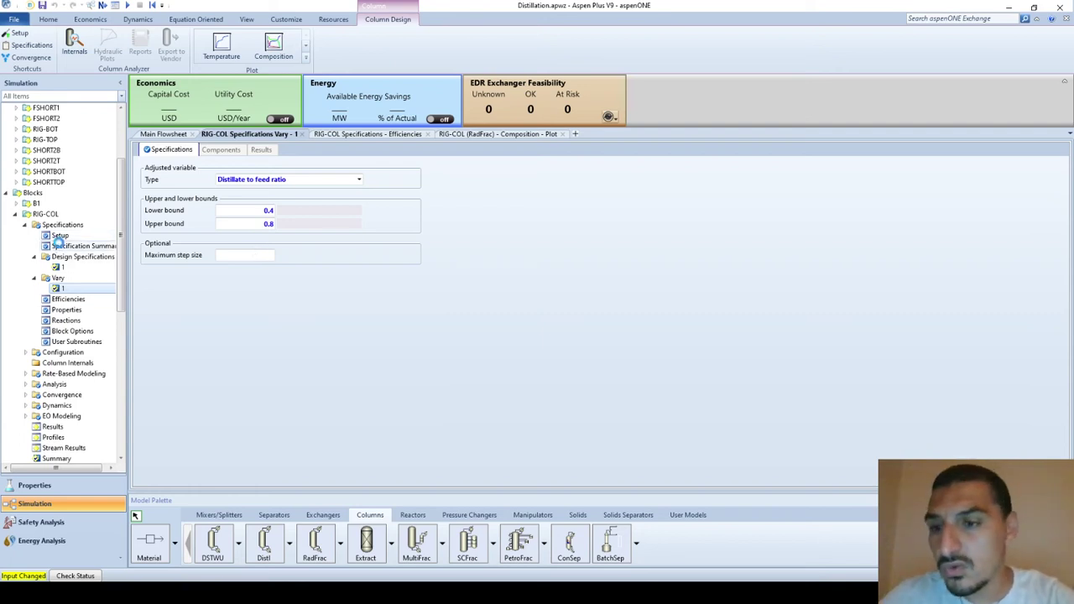
Step: Run the simulation with the new specification and adjusted variable, and open the split fraction results of RIG-COL
left_click(62, 246)
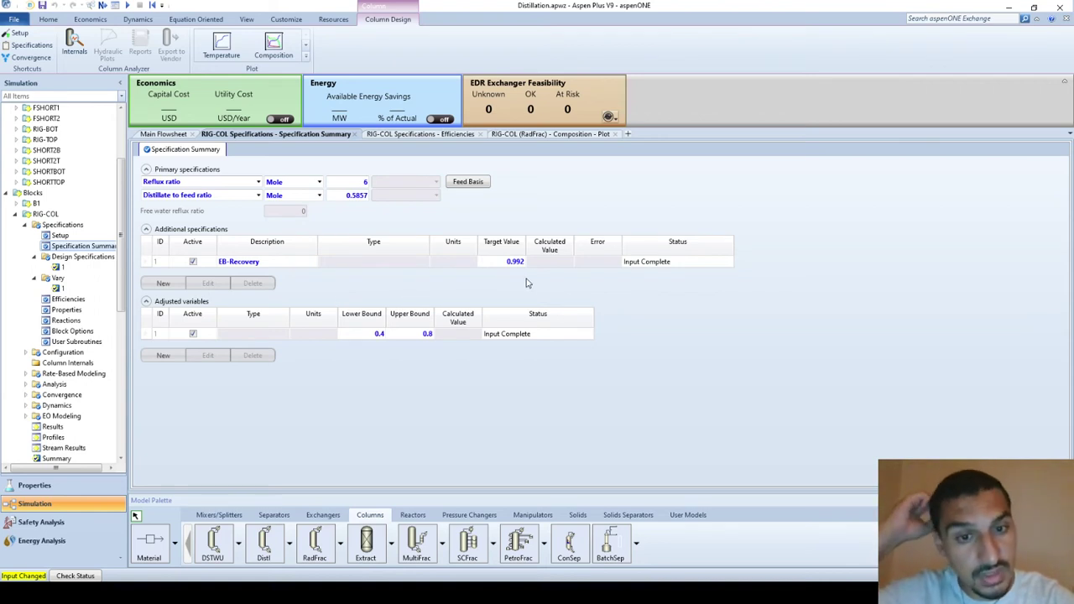
left_click(126, 6)
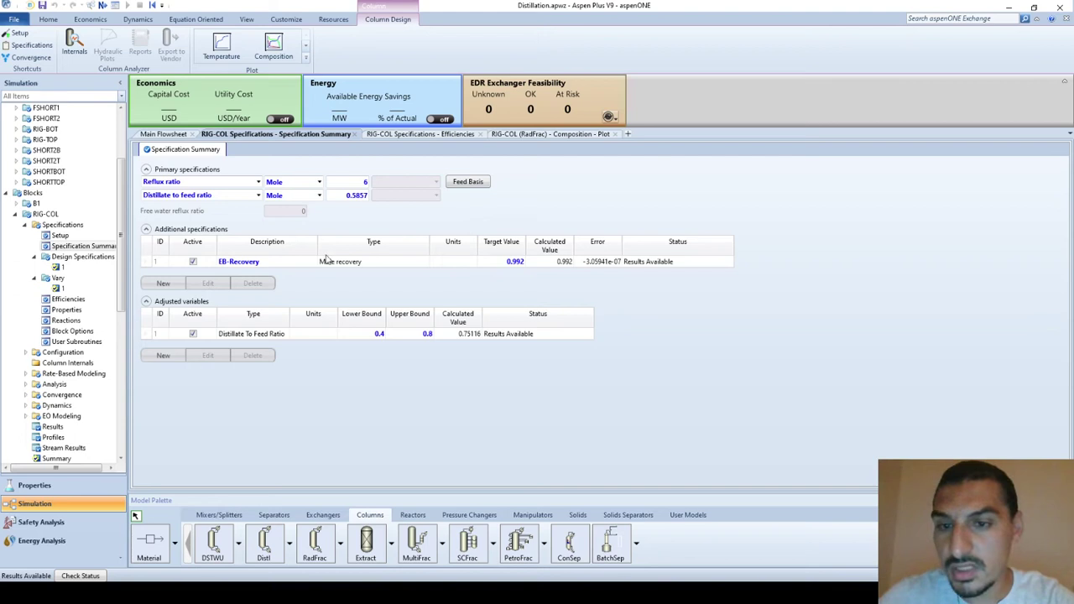
left_click(389, 135)
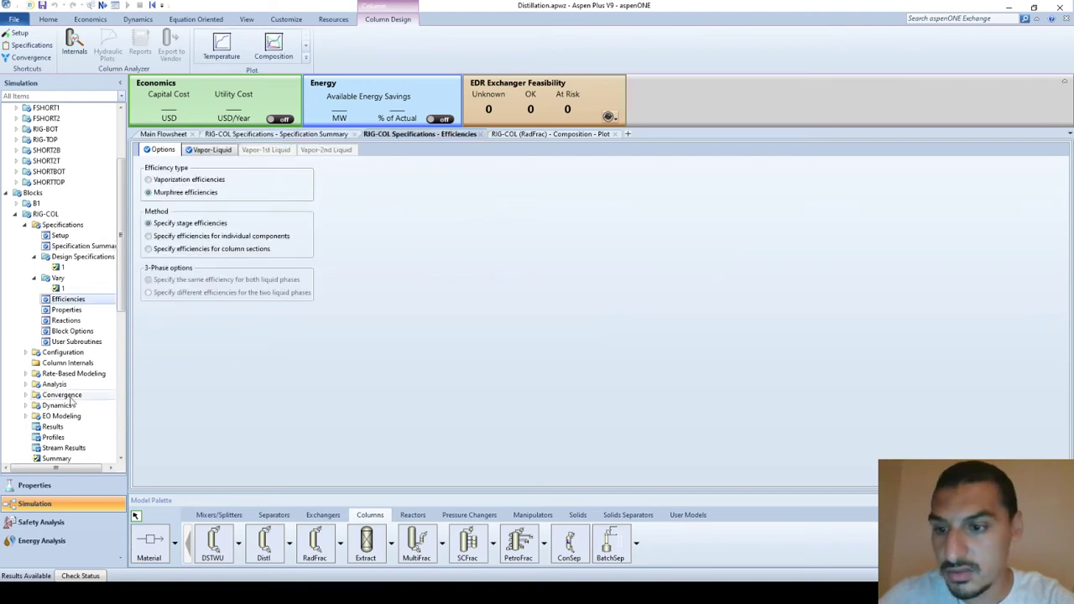
scroll(71, 396, "down", 2)
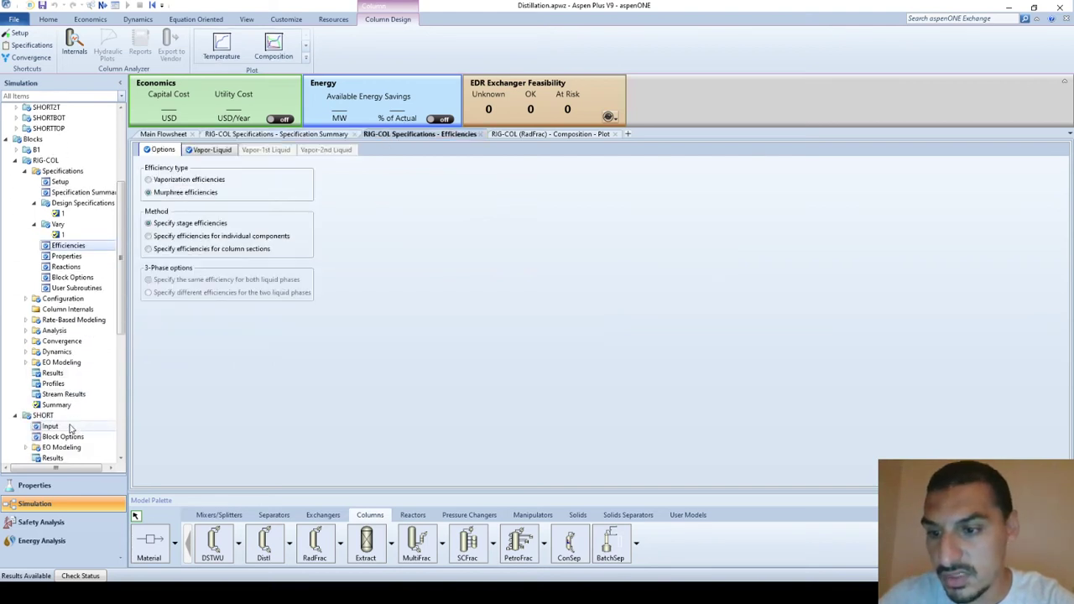
left_click(65, 374)
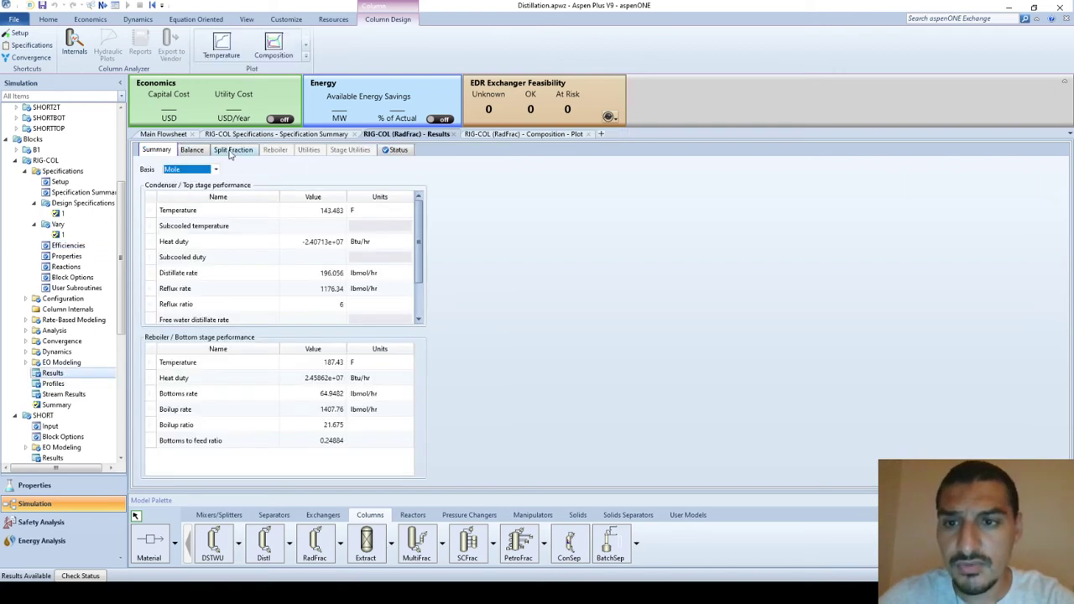
left_click(233, 150)
Step: Examine the split fractions of EB, SM and N-C17 between the RIG-TOP and RIG-BOT streams
left_click_drag(229, 181, 258, 190)
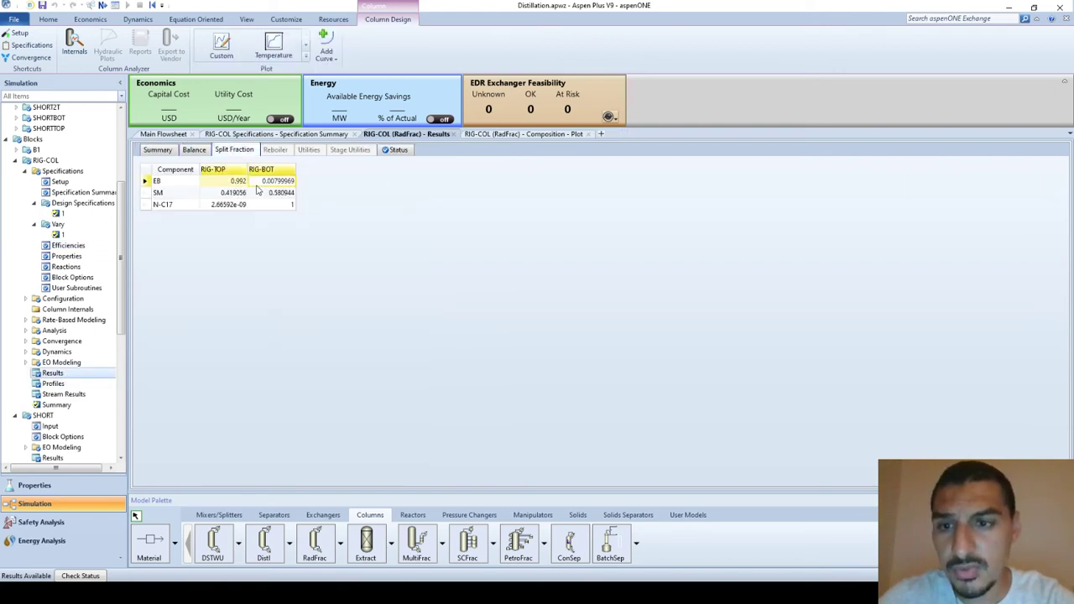
left_click(239, 182)
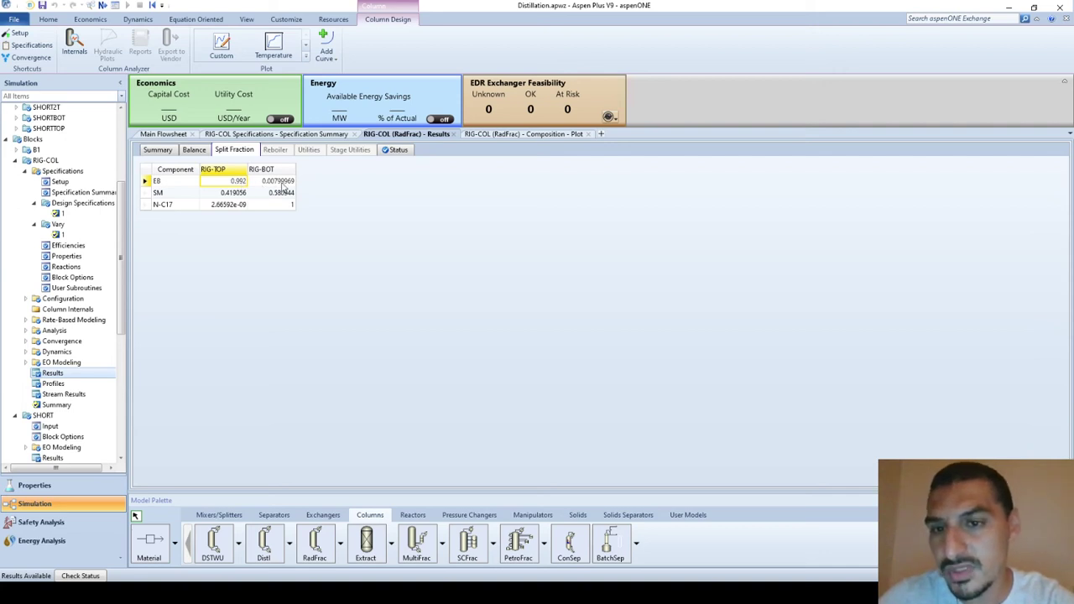
left_click(225, 194)
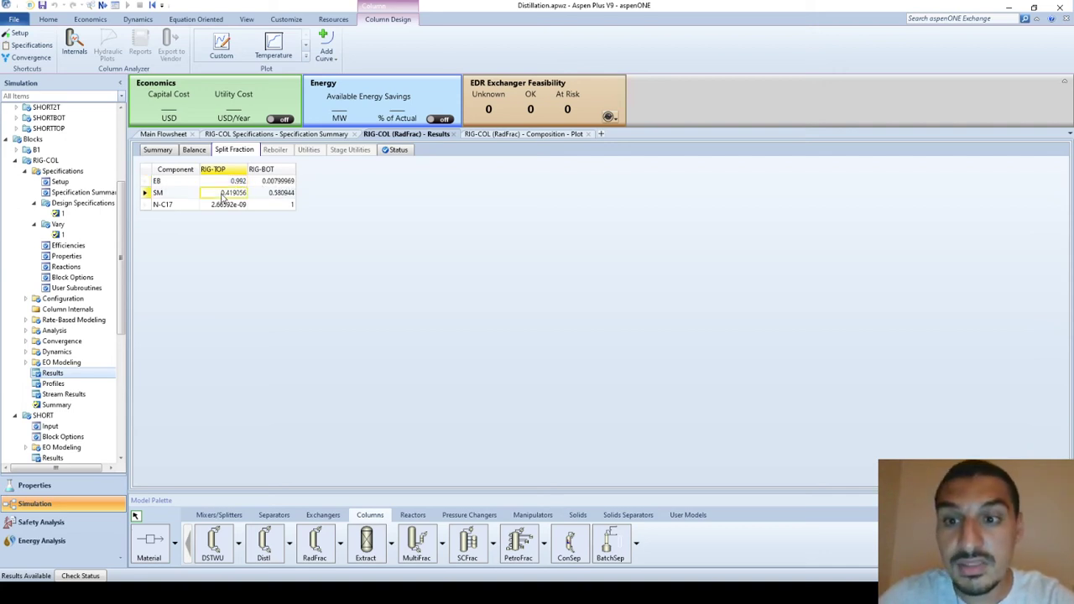
left_click_drag(225, 197, 292, 195)
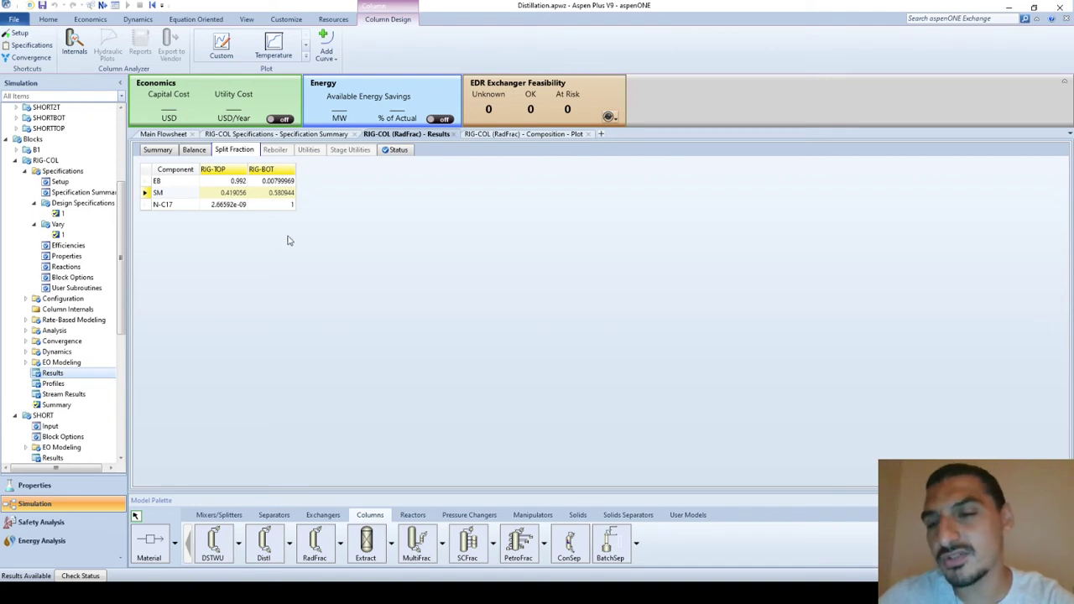
left_click(271, 206)
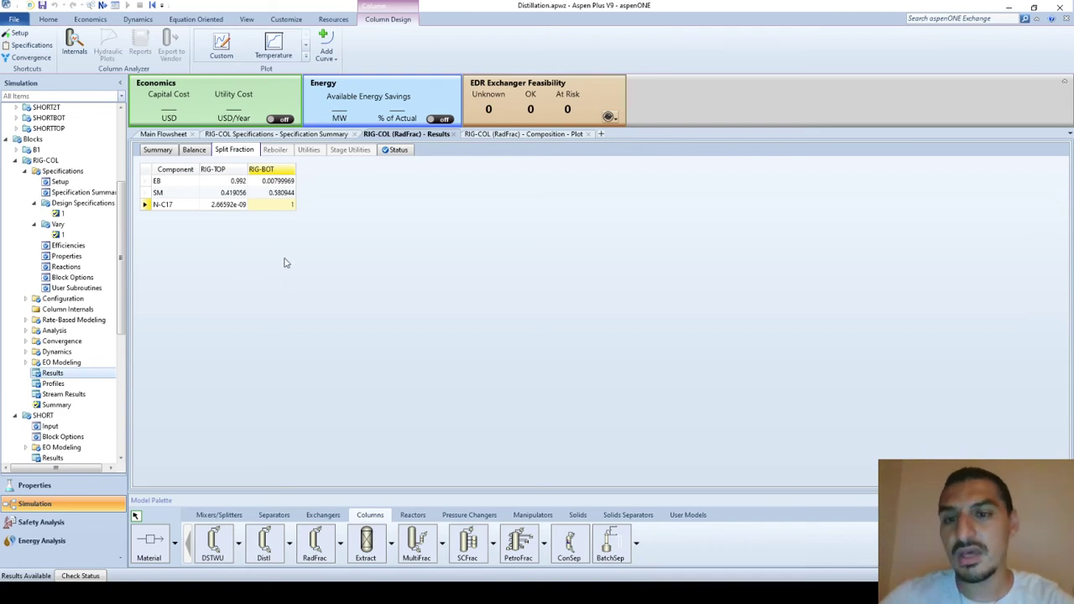
Step: Review RIG-COL's specification summary and compare its split fractions with the composition profile plot
left_click(84, 193)
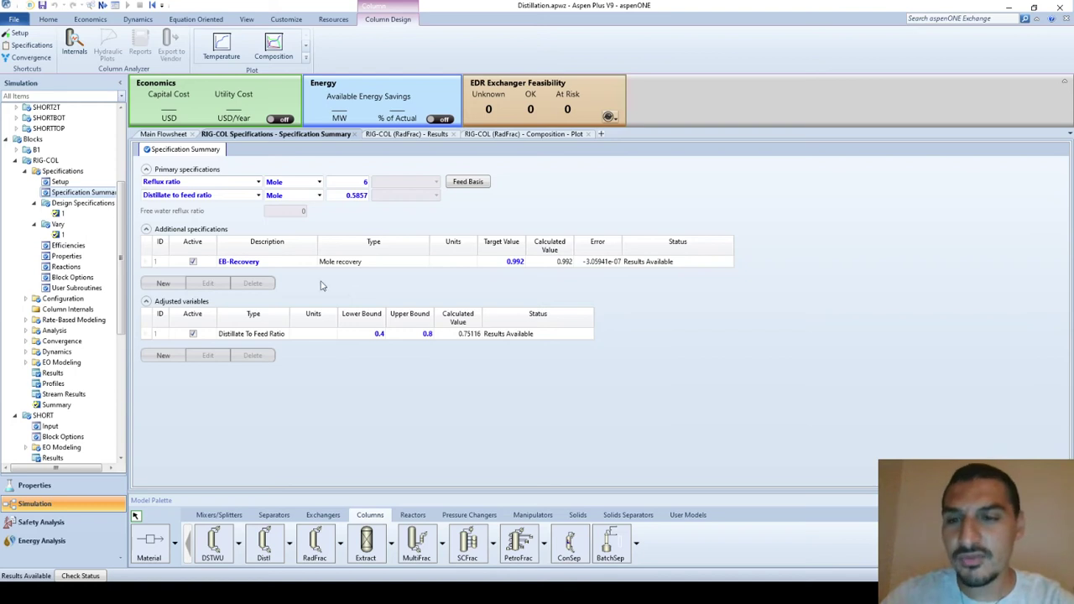
left_click(421, 138)
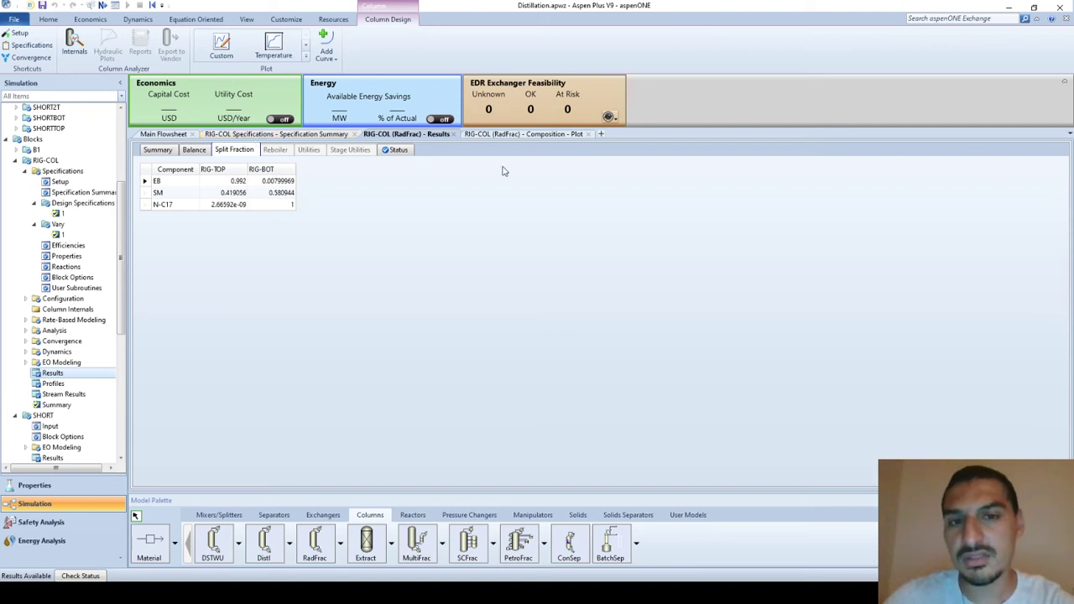
left_click(513, 135)
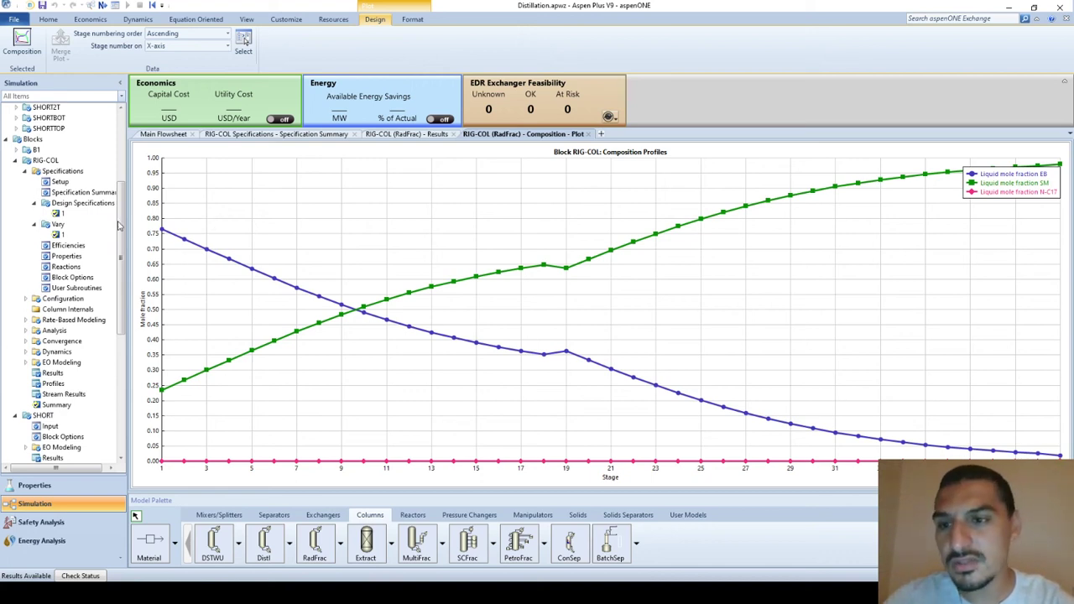
Step: Set the number of stages of RIG-COL to 75 and rerun the simulation
left_click(59, 182)
left_click(331, 192)
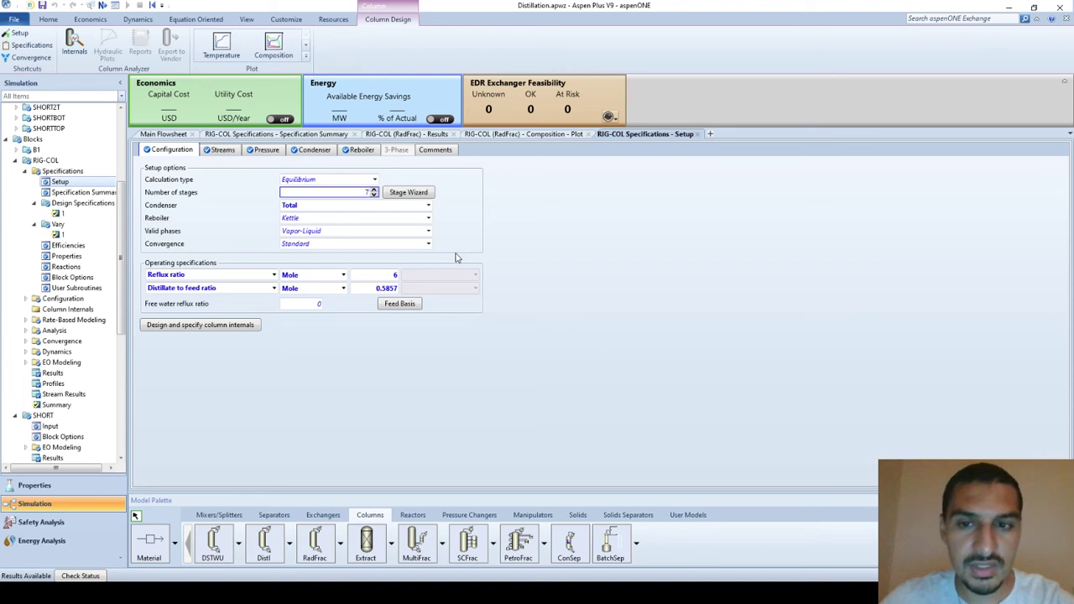
key("Return")
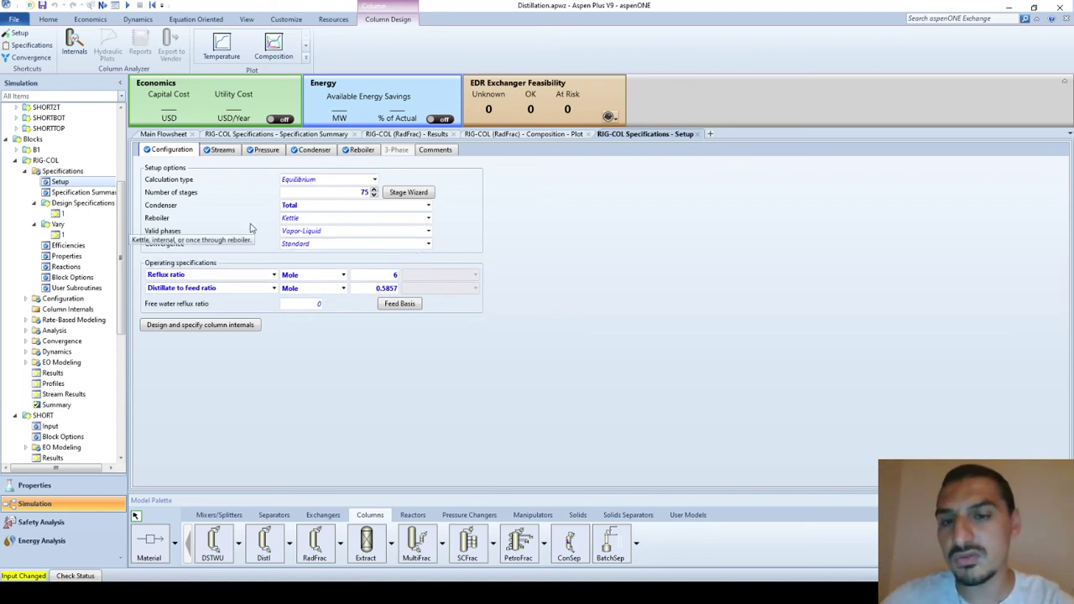
left_click(128, 7)
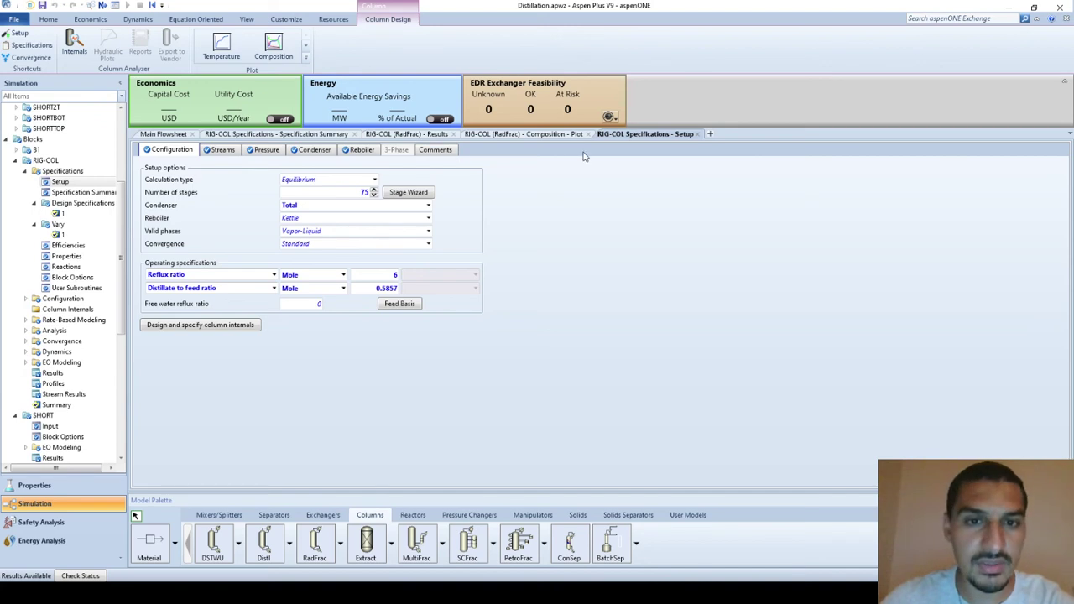
Step: Check the split fractions, composition profile and specification summary of the 75-stage column
left_click(415, 136)
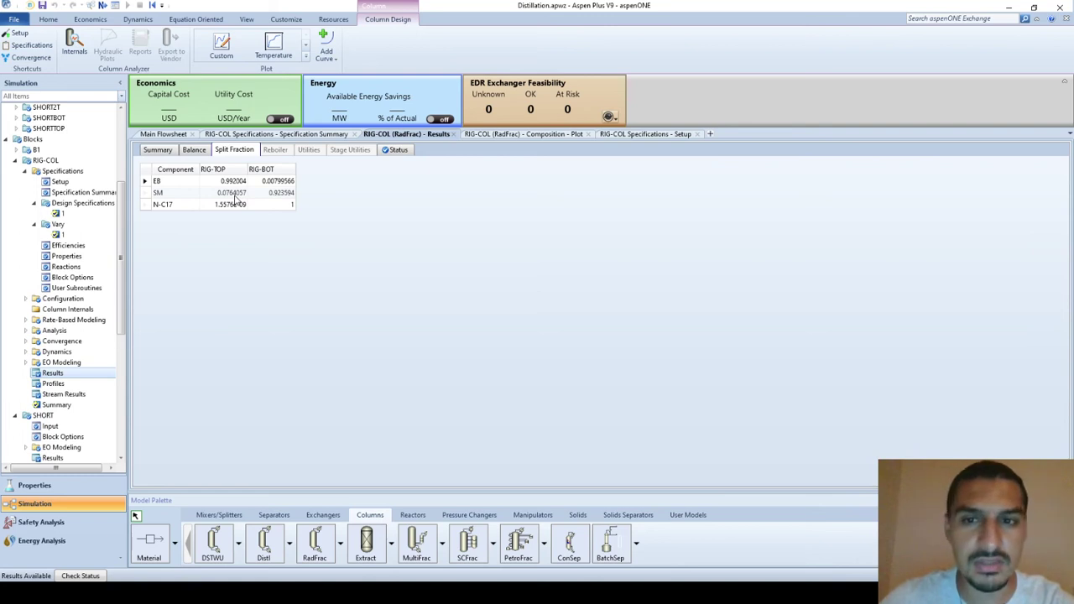
left_click(557, 136)
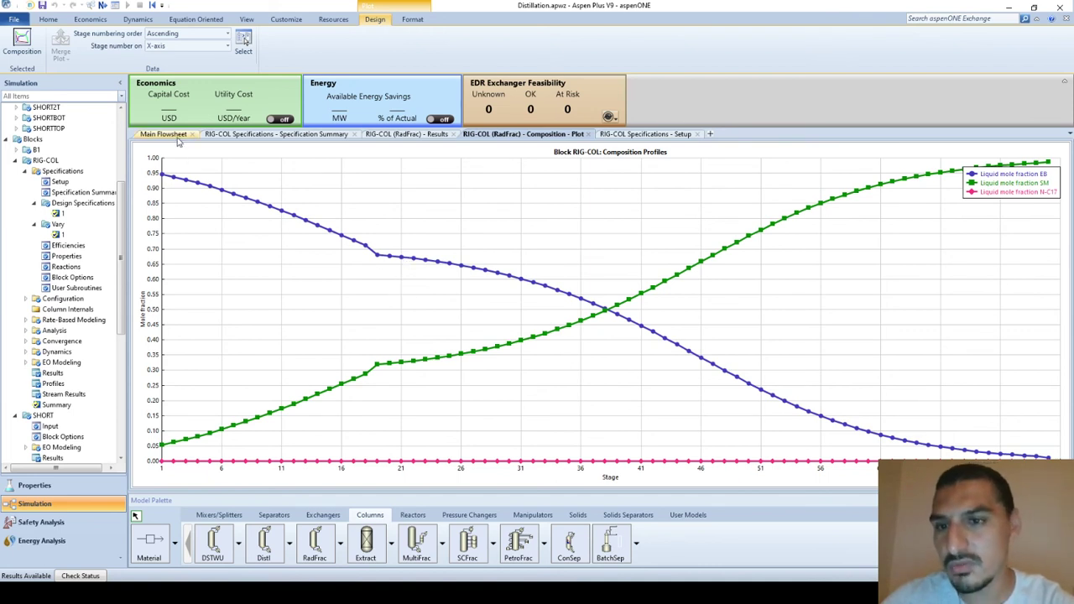
left_click(227, 138)
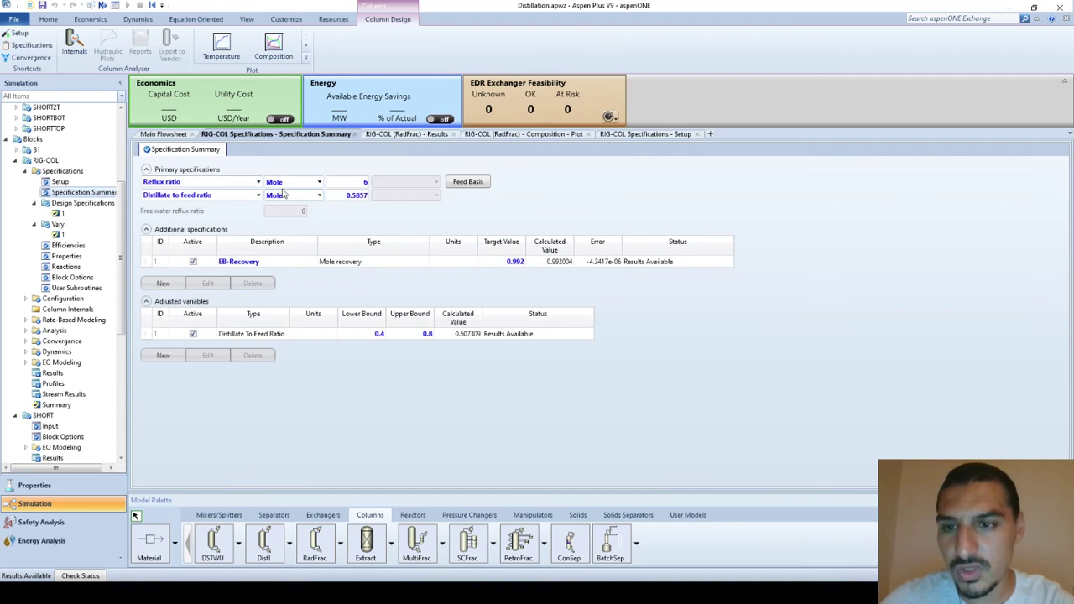
Step: Set the F-RIG feed stage to 21 and rerun the simulation to view the updated composition profile
left_click(68, 181)
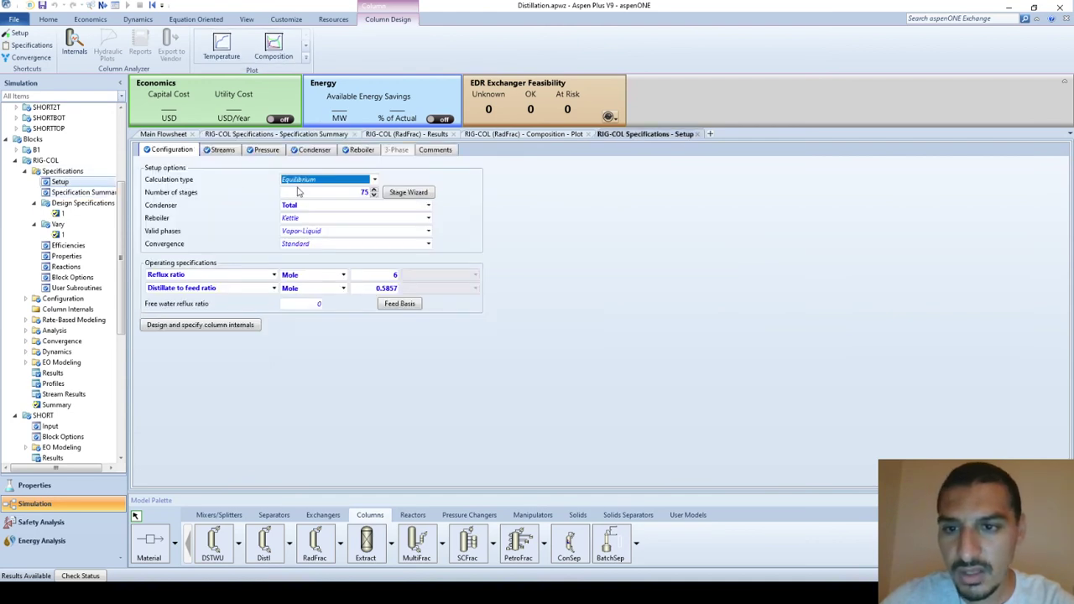
left_click(217, 151)
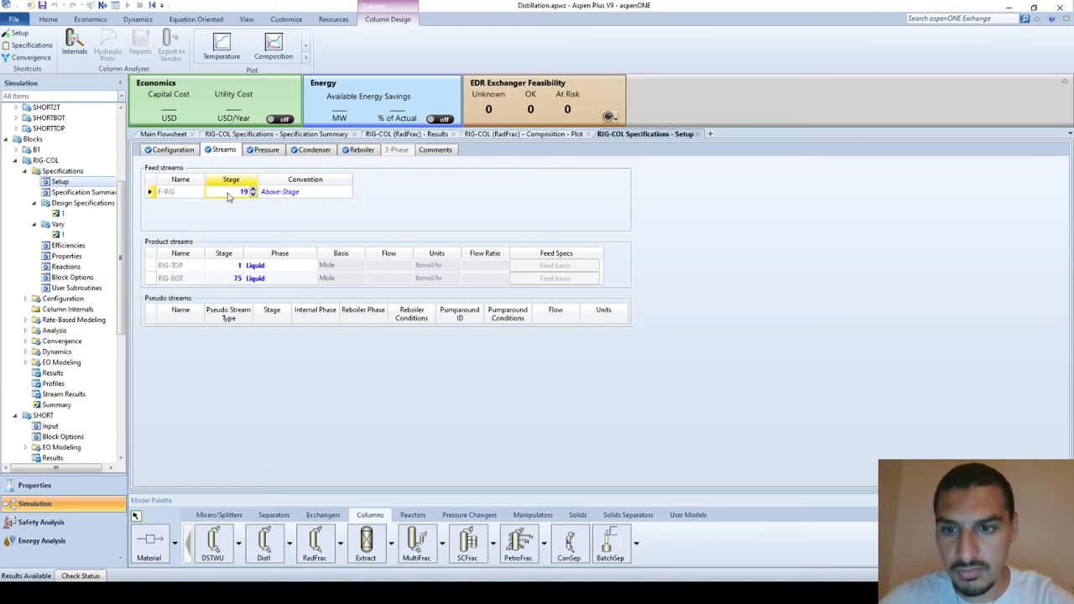
left_click(253, 190)
left_click(253, 189)
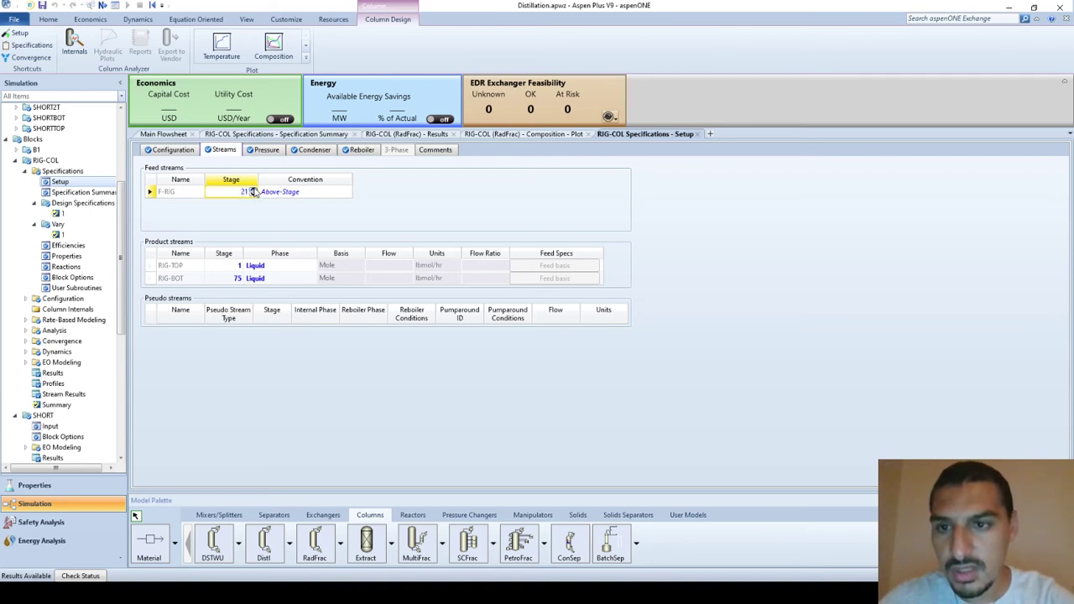
left_click(229, 229)
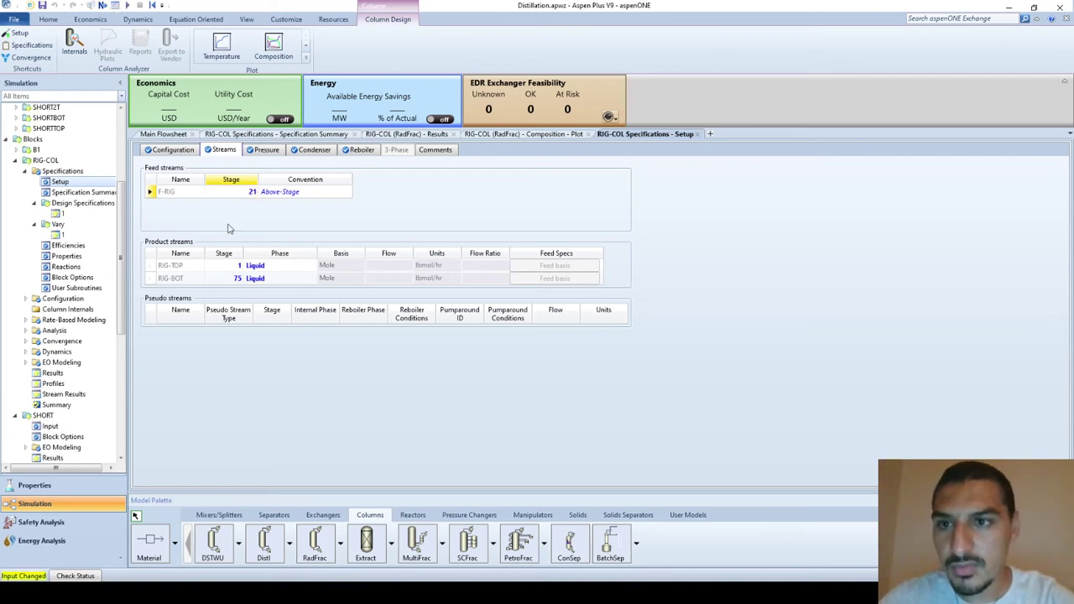
left_click(567, 135)
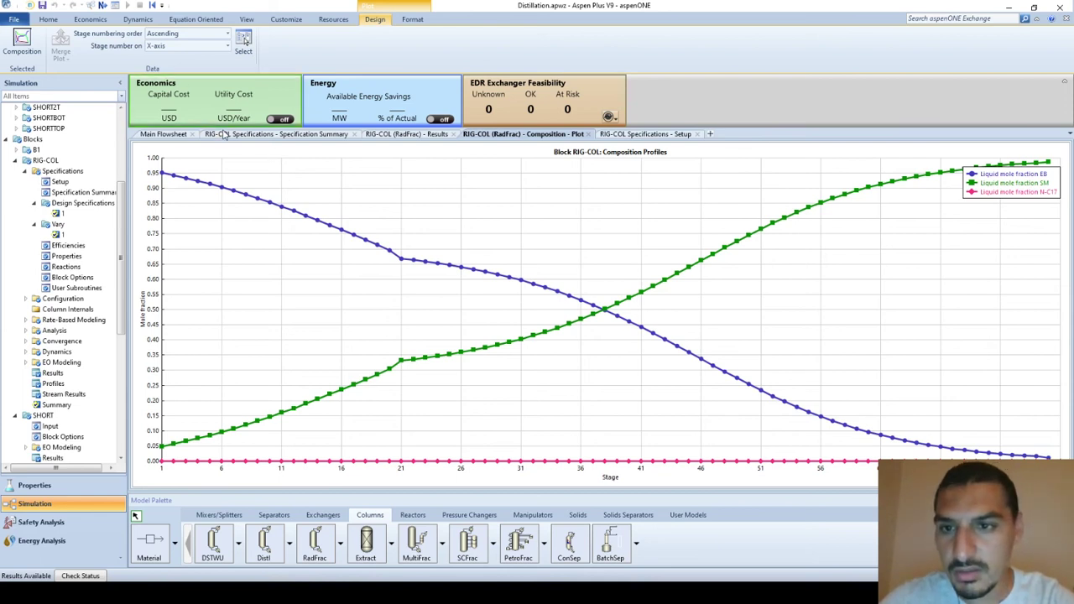
Step: Check RIG-COL's split fractions and specification summary, then set the F-RIG feed stage to 25 and rerun the simulation
left_click(406, 135)
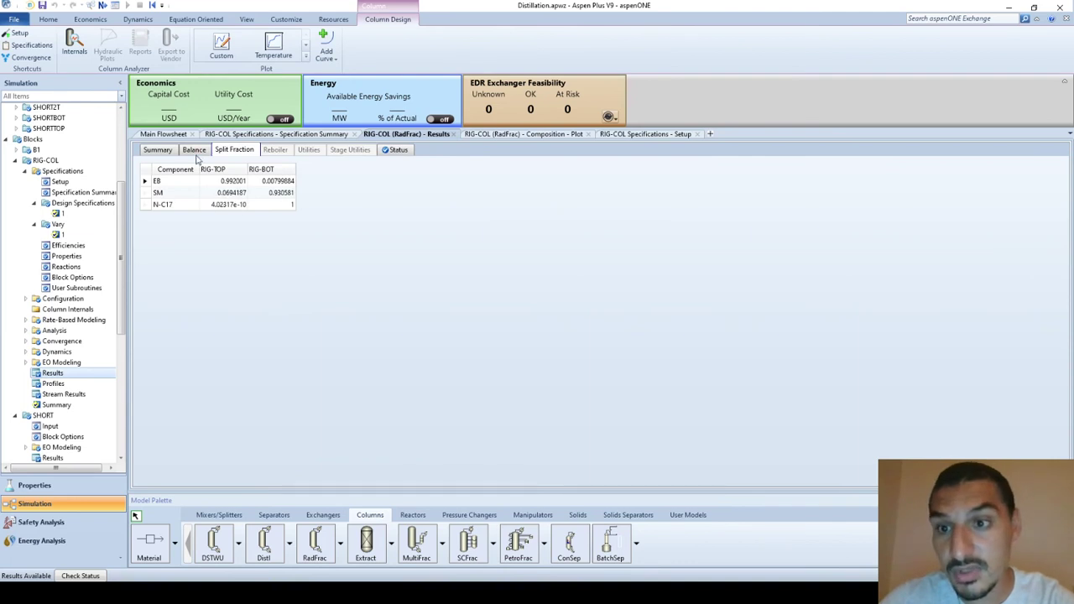
left_click(235, 134)
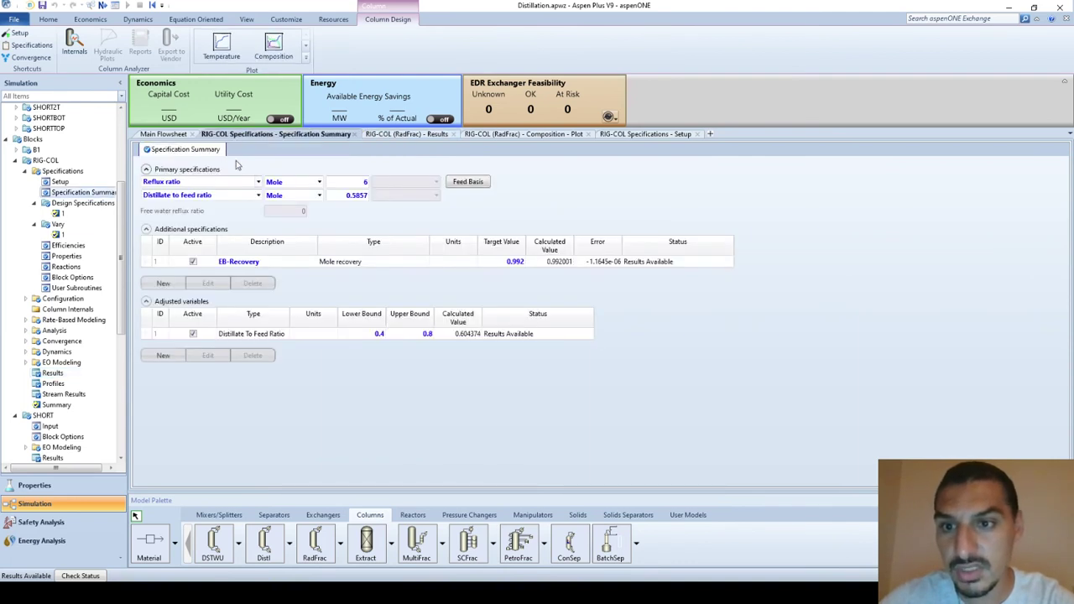
left_click(60, 182)
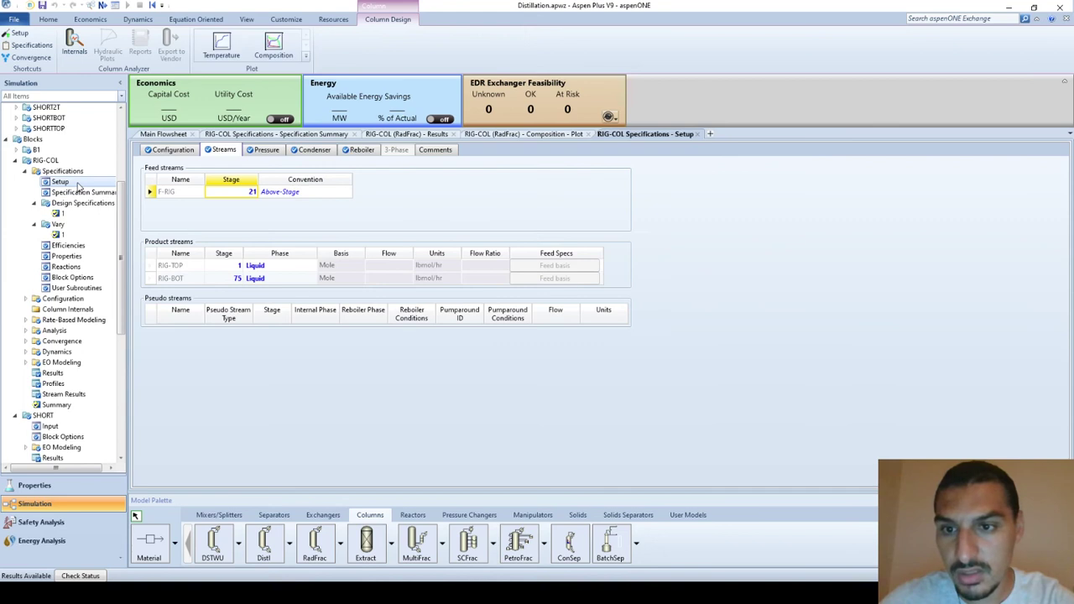
left_click(253, 192)
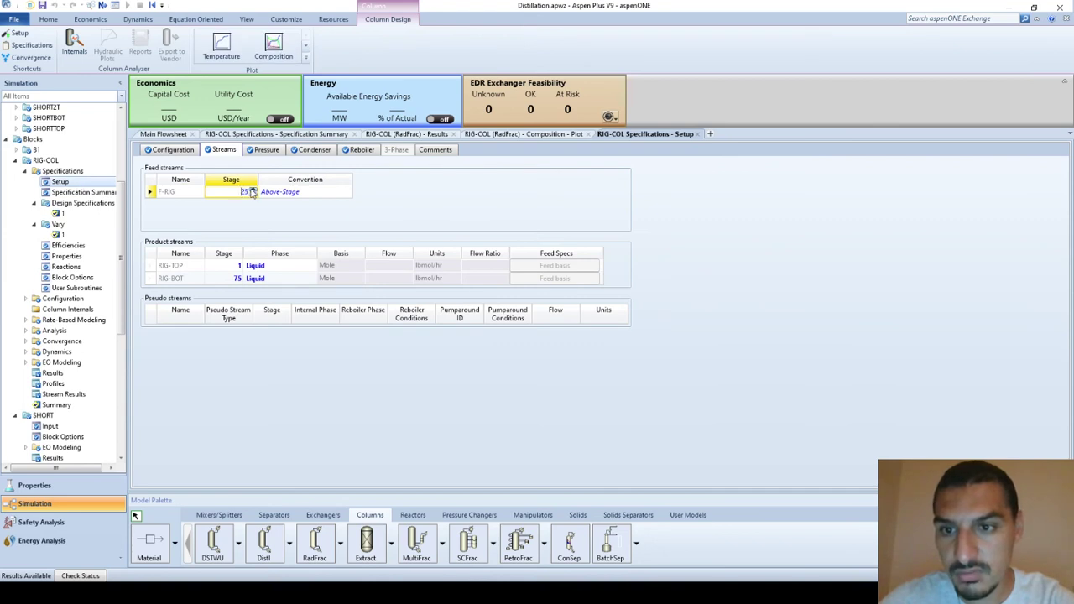
key("Tab")
left_click(127, 6)
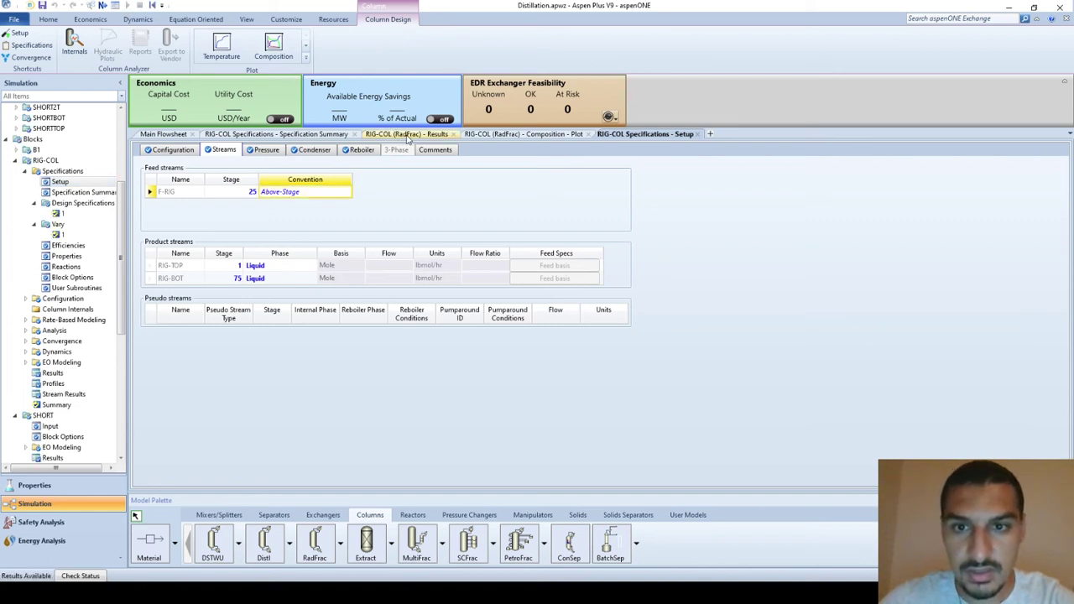
Step: Check RIG-COL's split fractions, composition profile and specification summary with the feed on stage 25
left_click(408, 135)
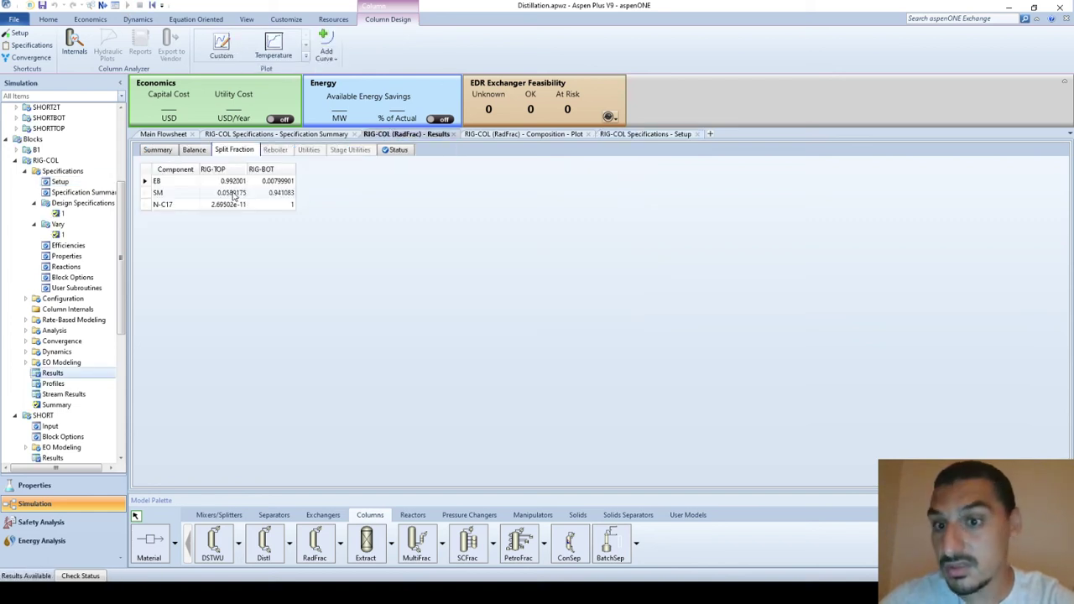
left_click(550, 135)
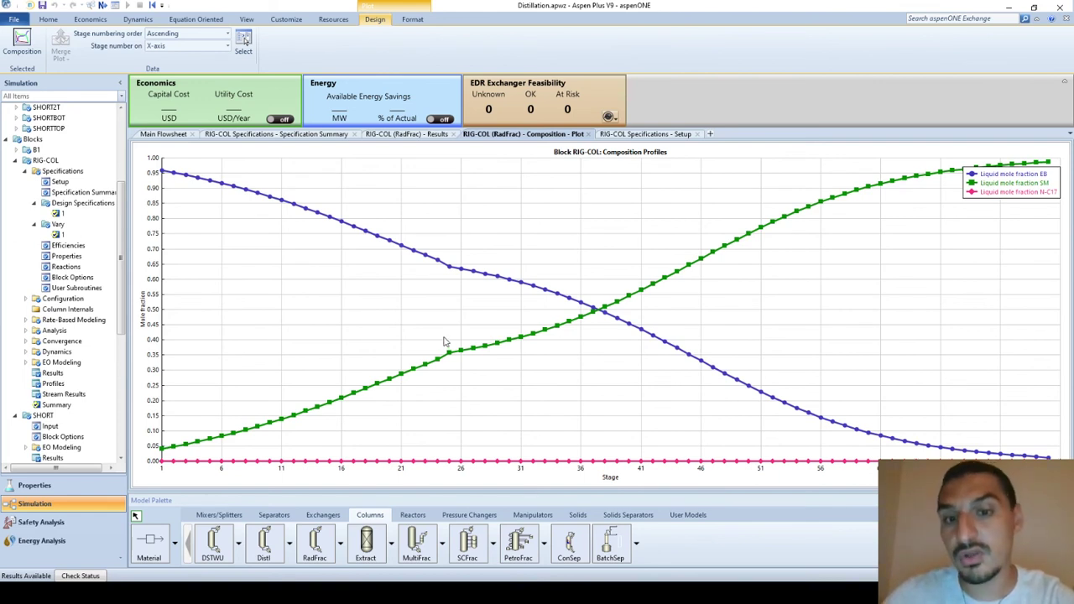
left_click(310, 134)
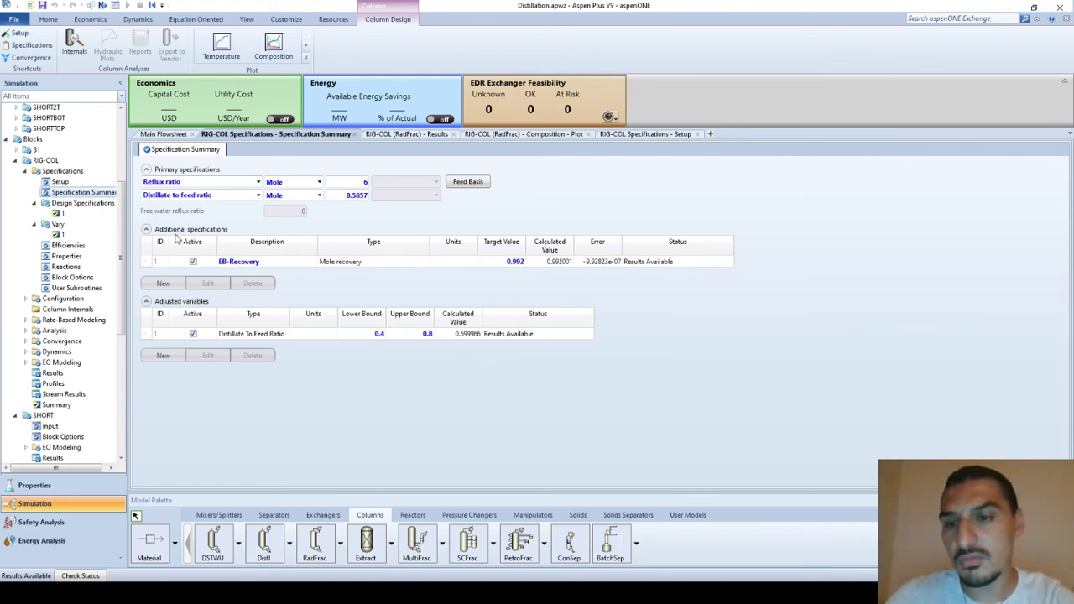
Step: Add a second RIG-COL design specification described as SM-RECOVERY, of type Mole recovery with a target of 0.025
left_click(166, 284)
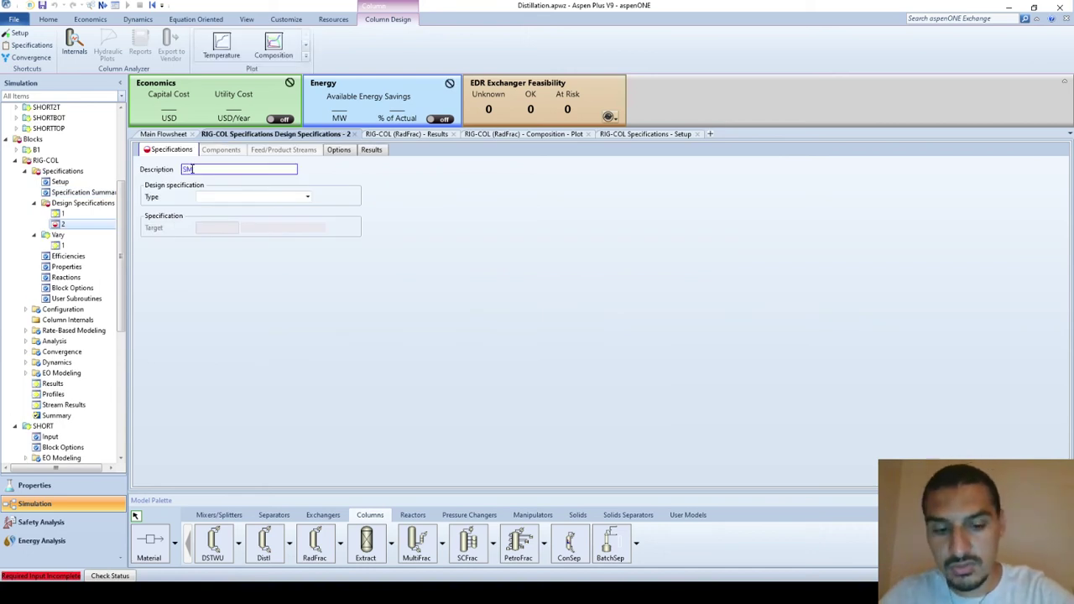
left_click(192, 169)
type("SM-RECOVERY")
key("Tab")
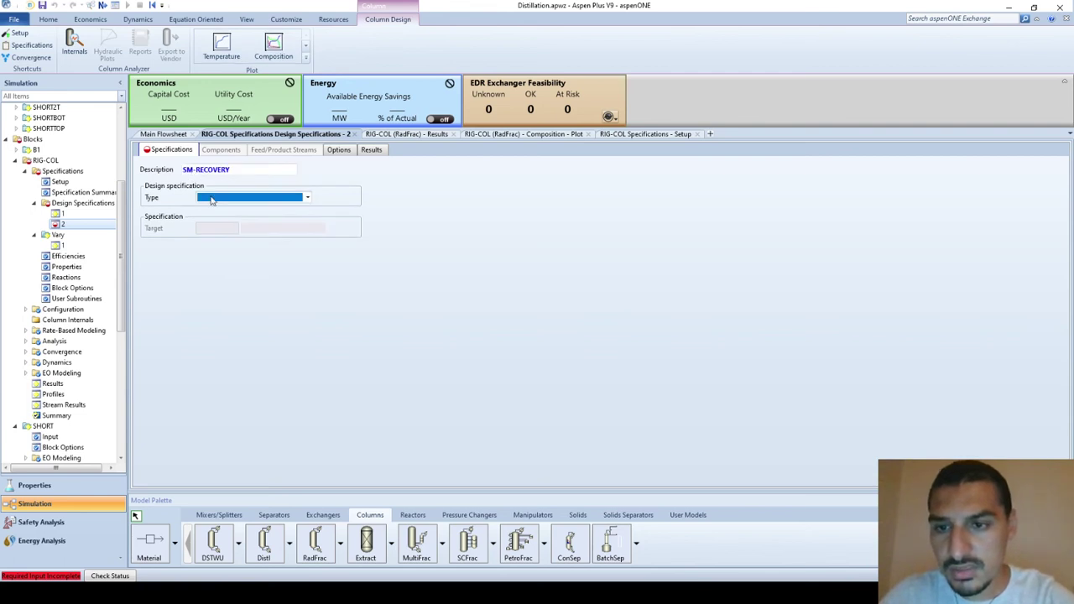
key("Down")
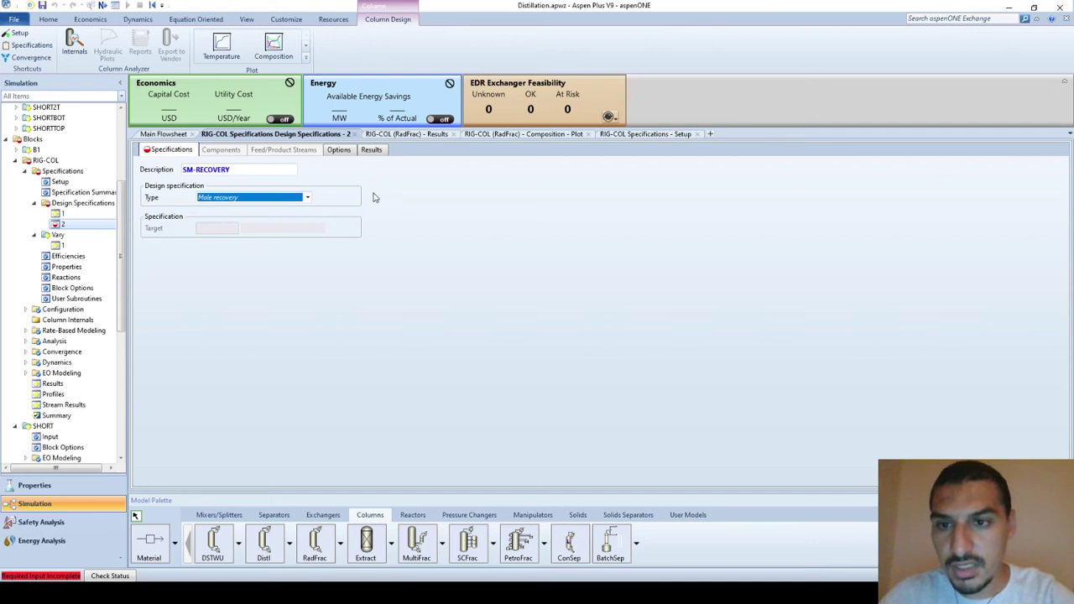
left_click(237, 150)
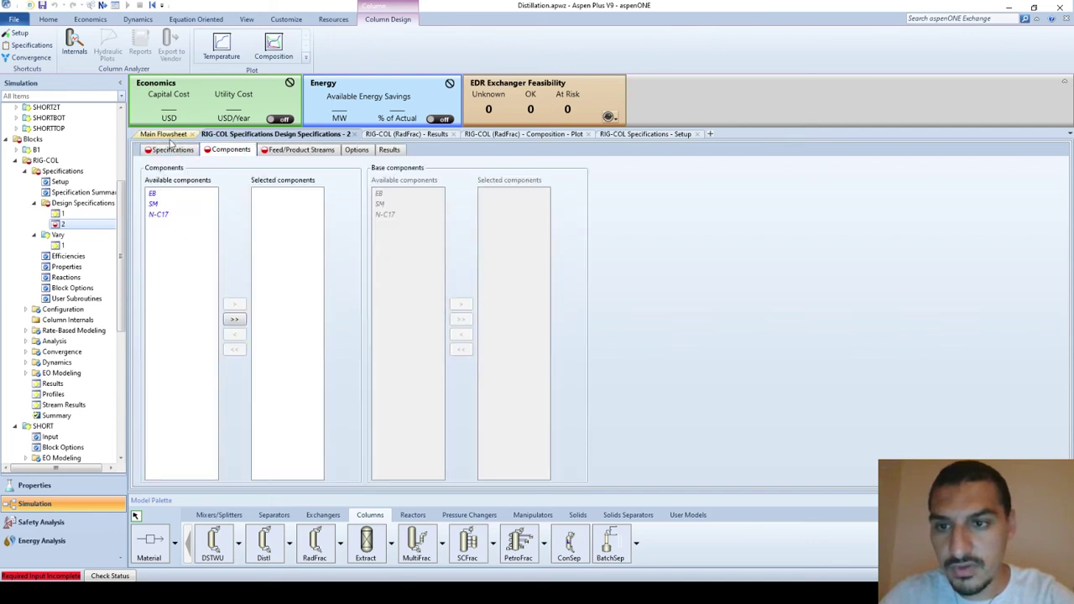
left_click(171, 150)
left_click(207, 227)
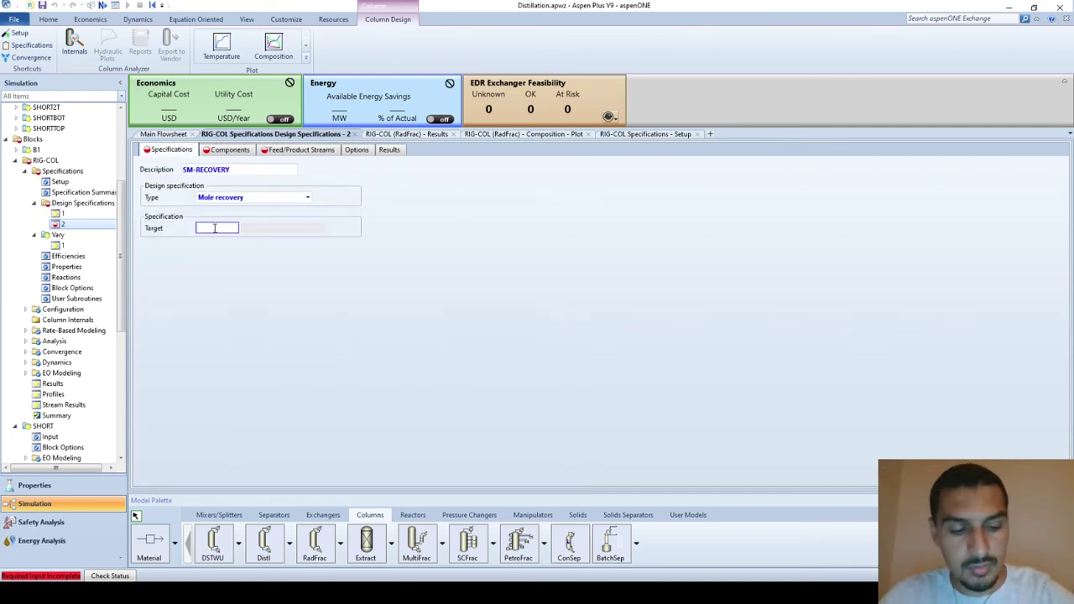
type("0.025")
key("Return")
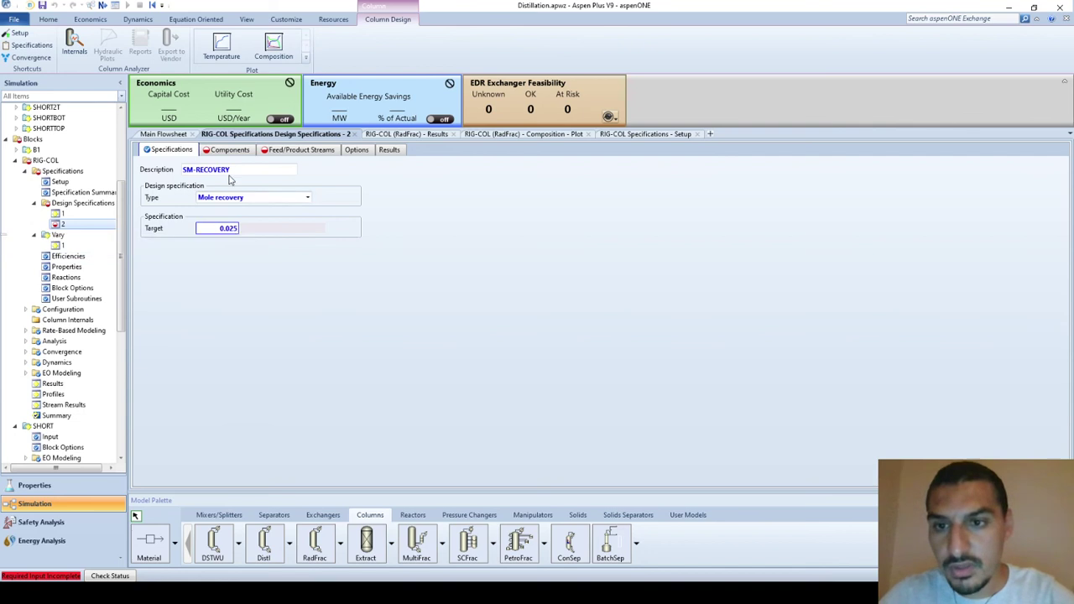
Step: Assign component SM, product stream RIG-TOP and feed base stream F-RIG to the SM-RECOVERY specification
left_click(231, 151)
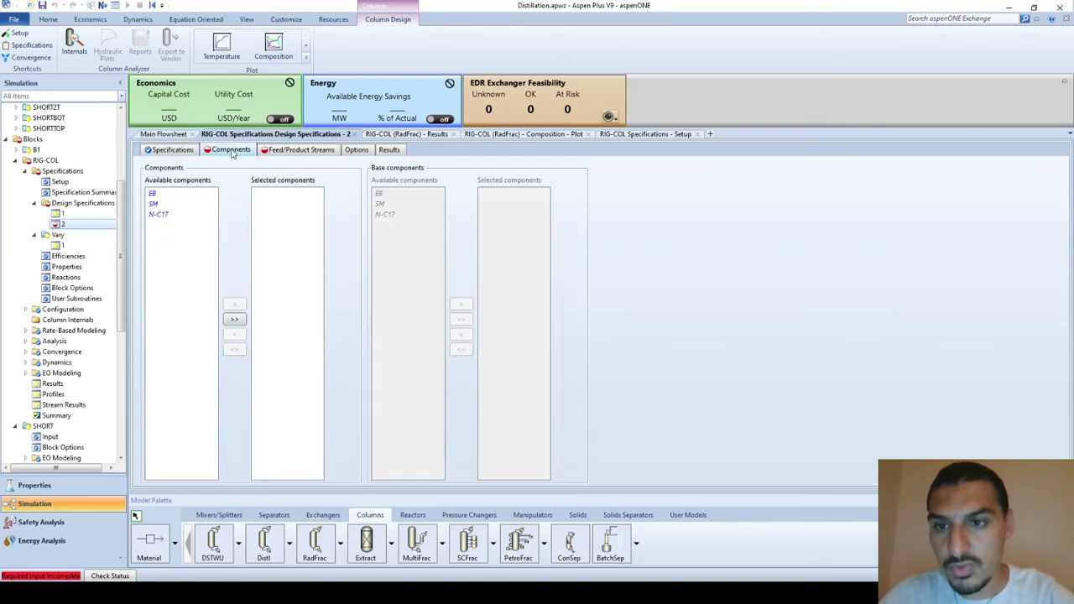
double_click(165, 205)
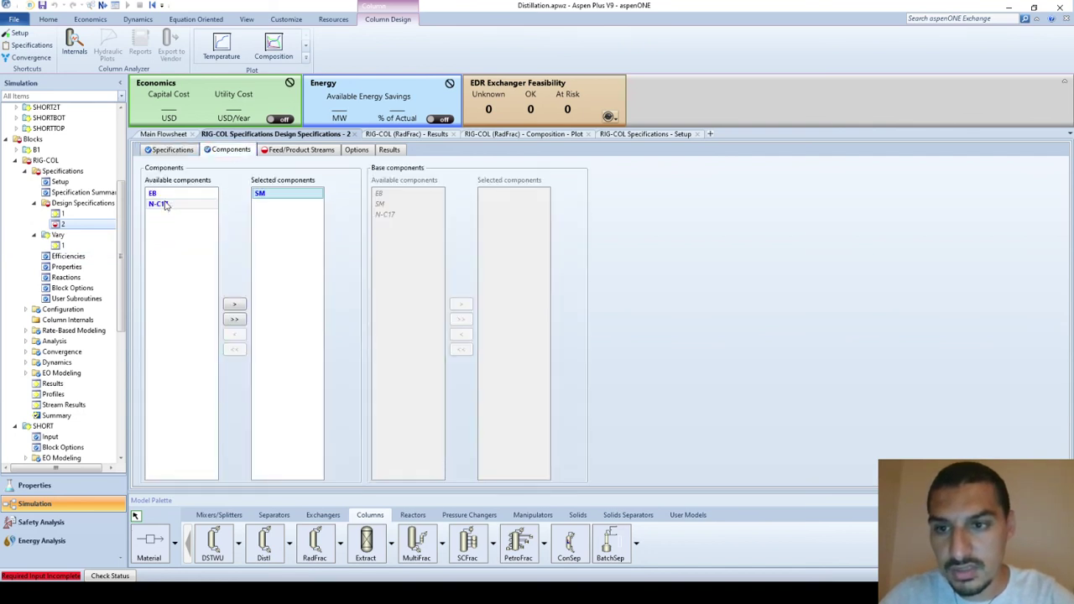
left_click(285, 150)
double_click(168, 186)
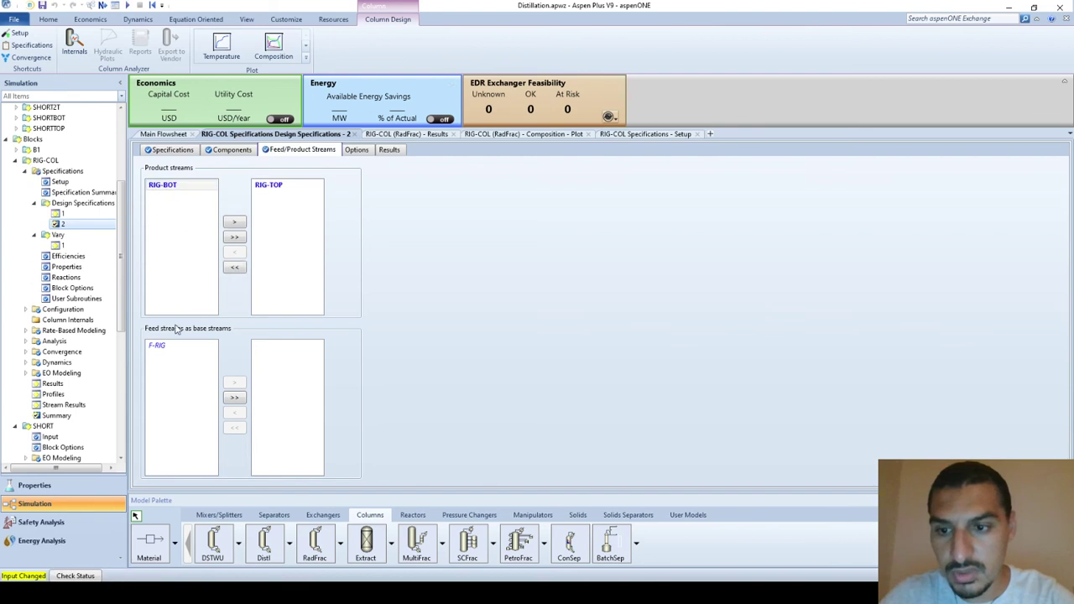
double_click(168, 347)
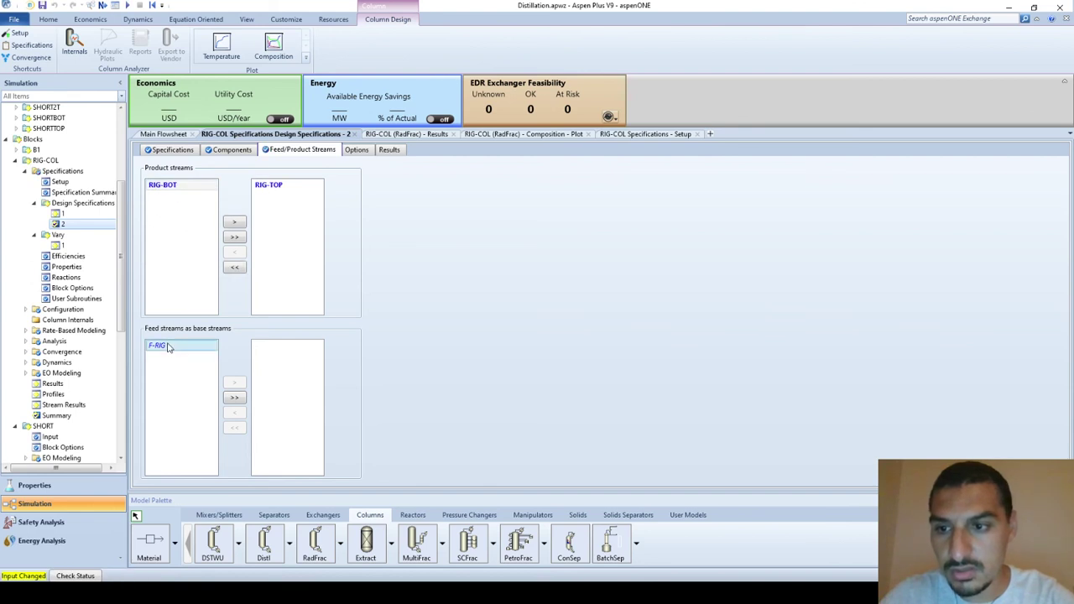
Step: Add a second adjusted variable to RIG-COL that varies the reflux ratio between 5.5 and 8
left_click(66, 245)
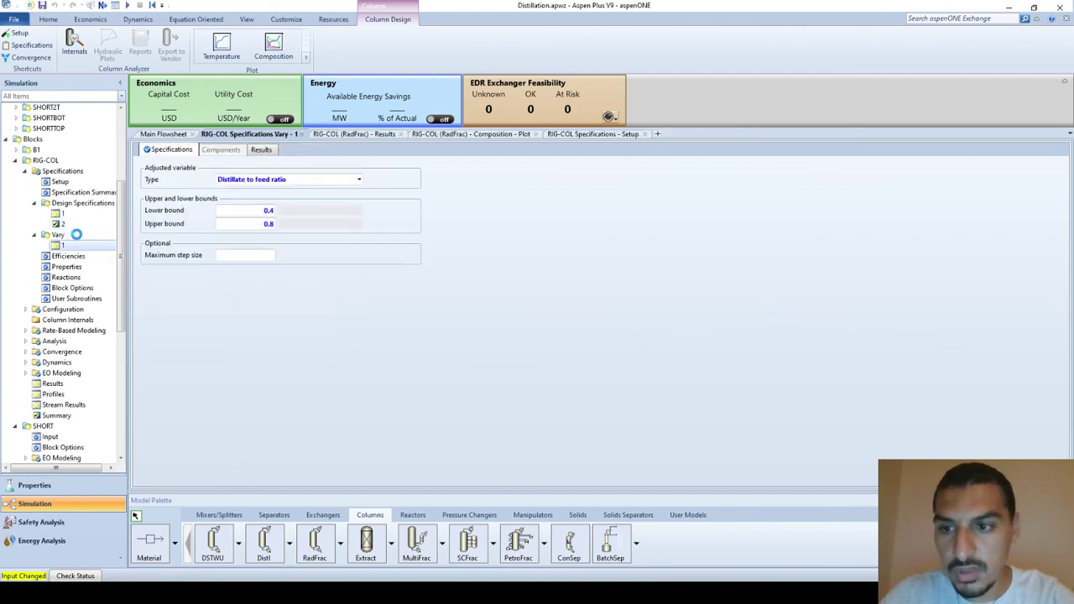
left_click(76, 235)
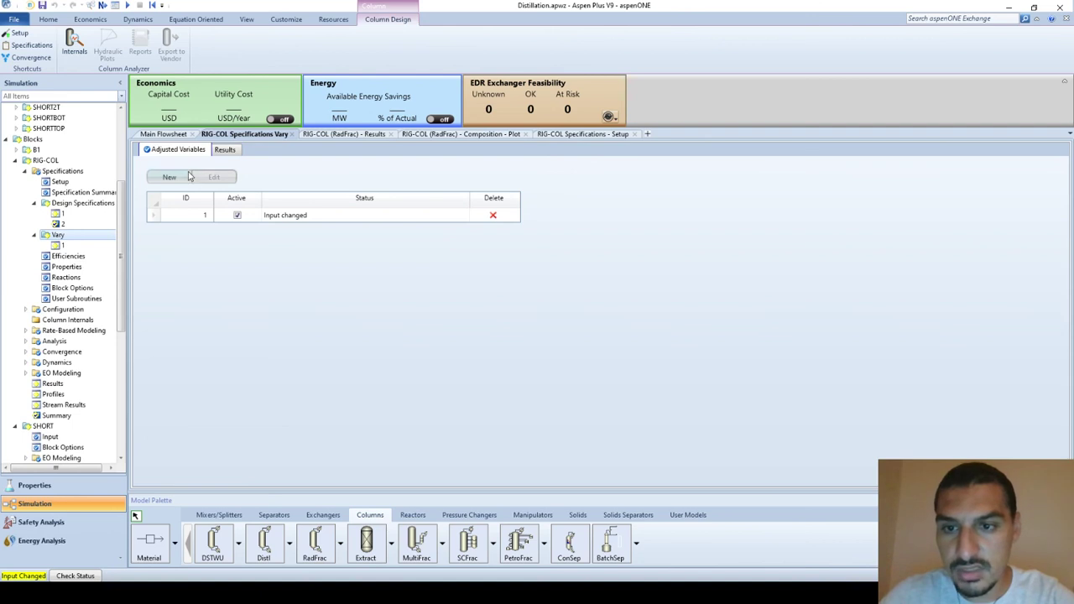
left_click(188, 176)
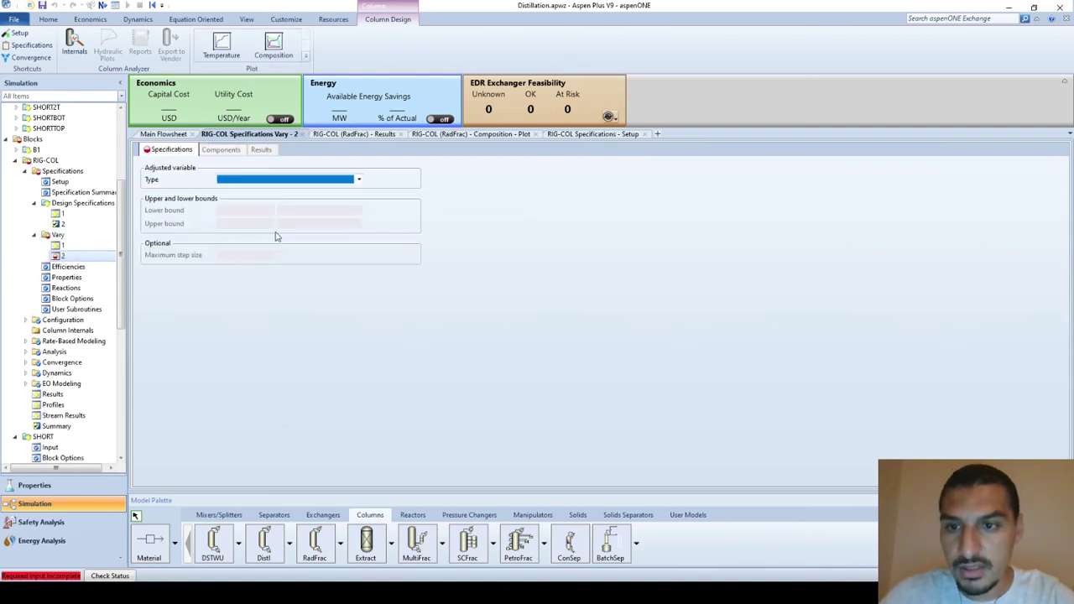
left_click(256, 180)
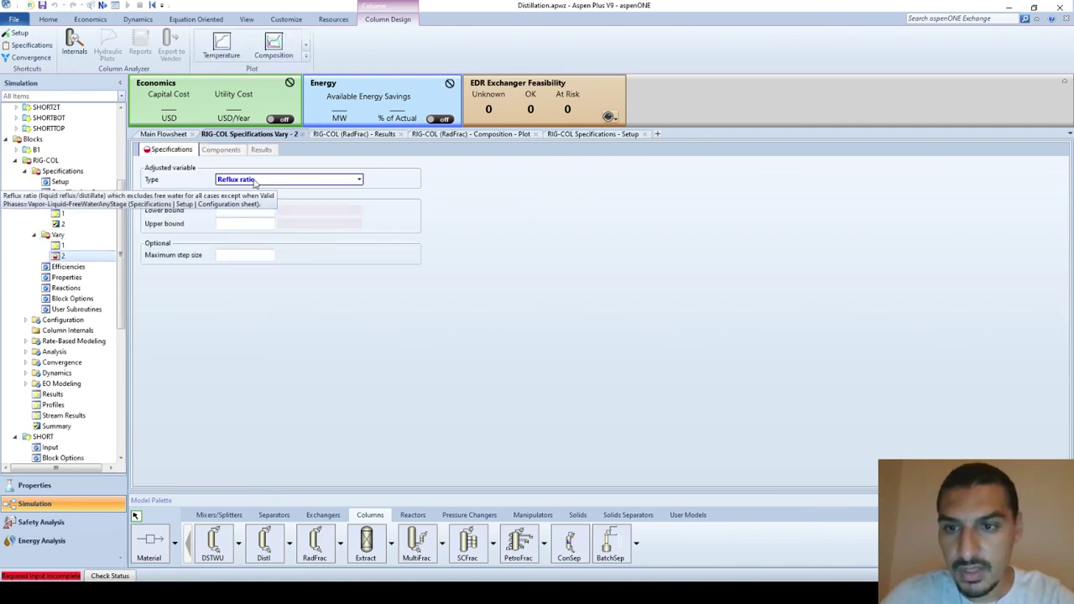
left_click(248, 209)
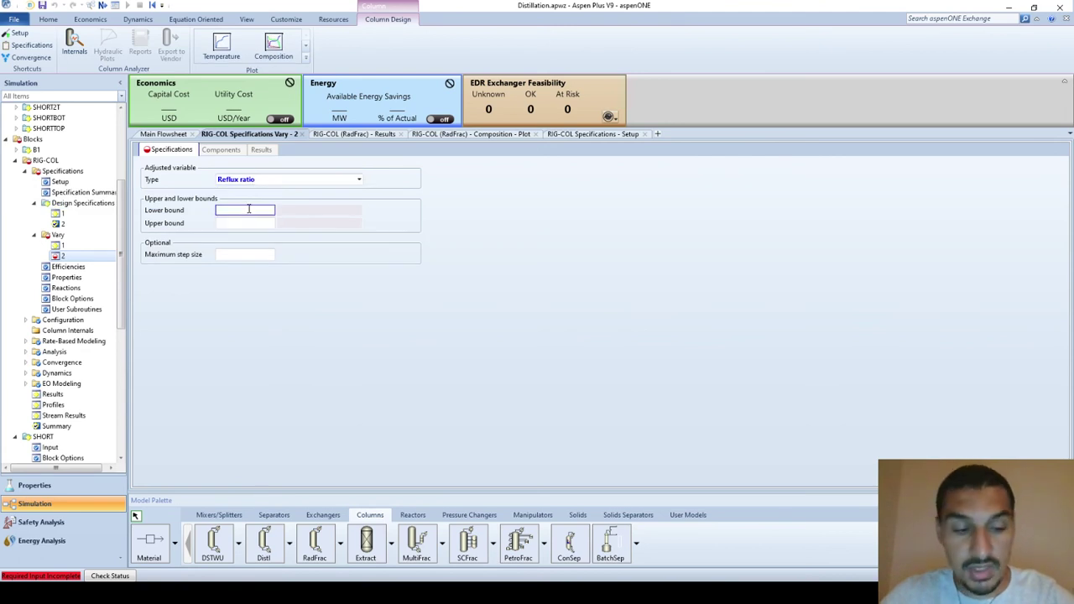
type("6")
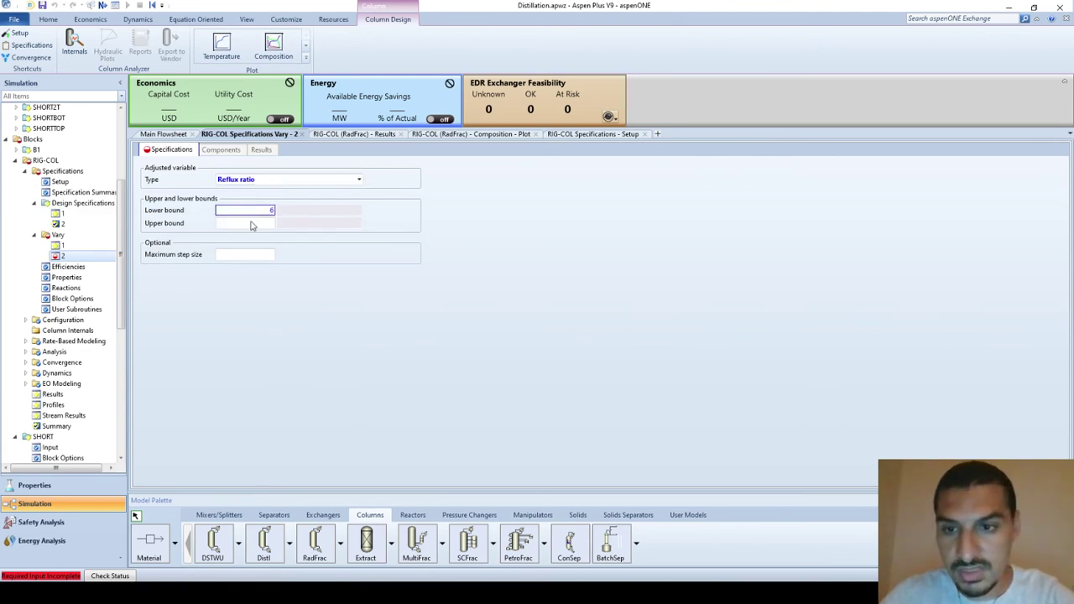
left_click(262, 222)
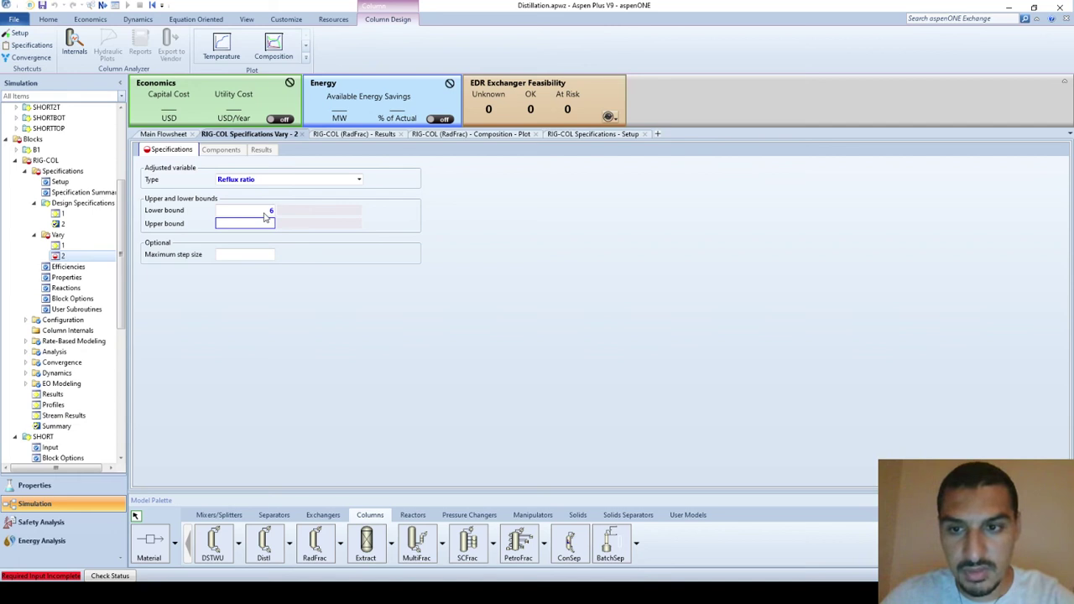
left_click(265, 211)
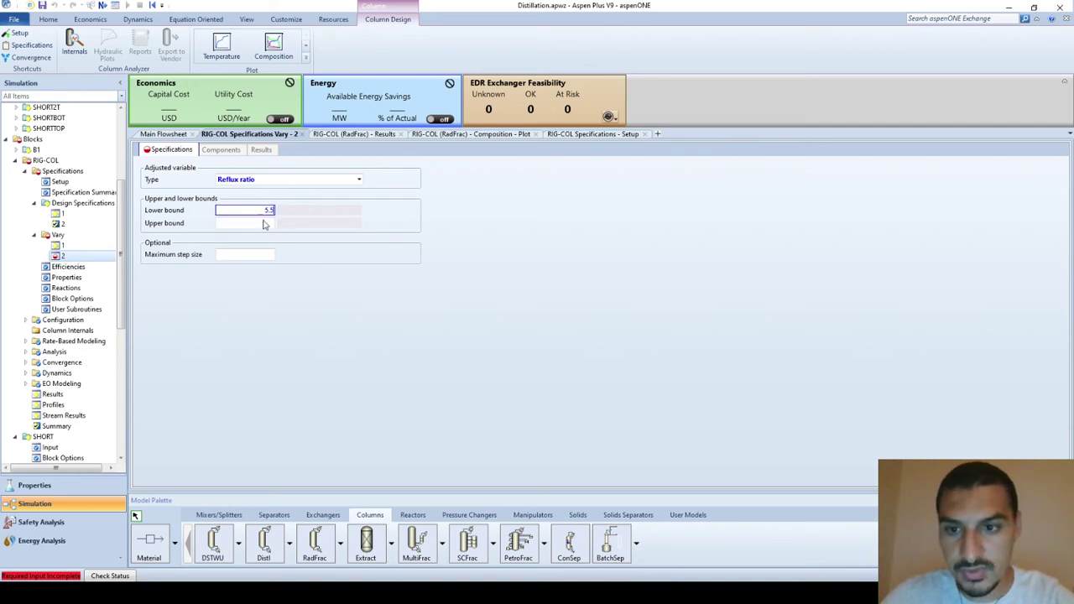
left_click(263, 224)
type("8")
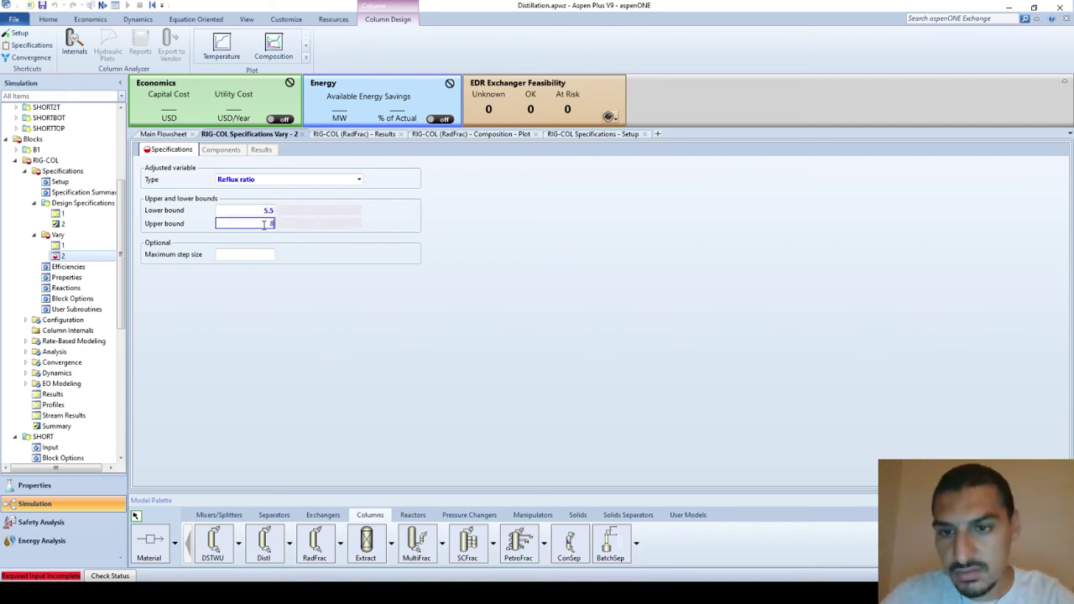
key("Return")
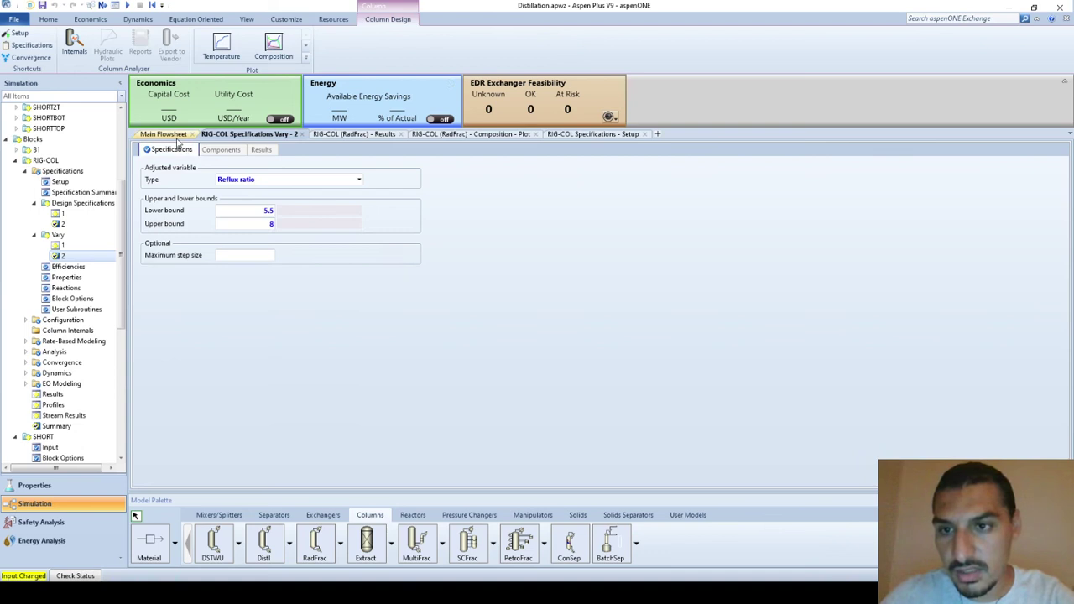
Step: Open RIG-COL's specification summary and run the simulation with both design specifications and both adjusted variables active
left_click(562, 137)
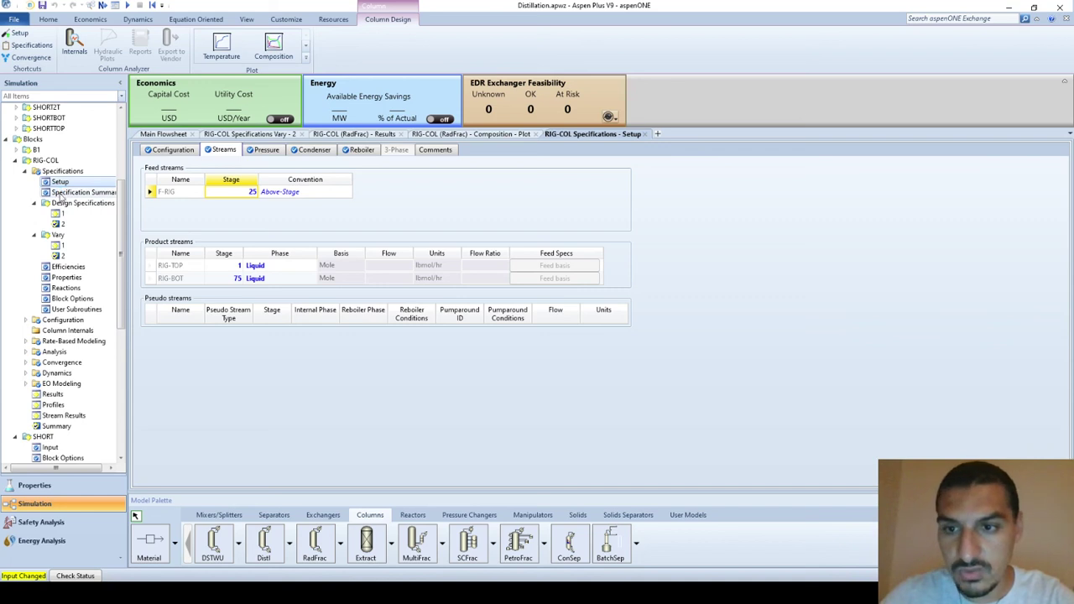
key("Down")
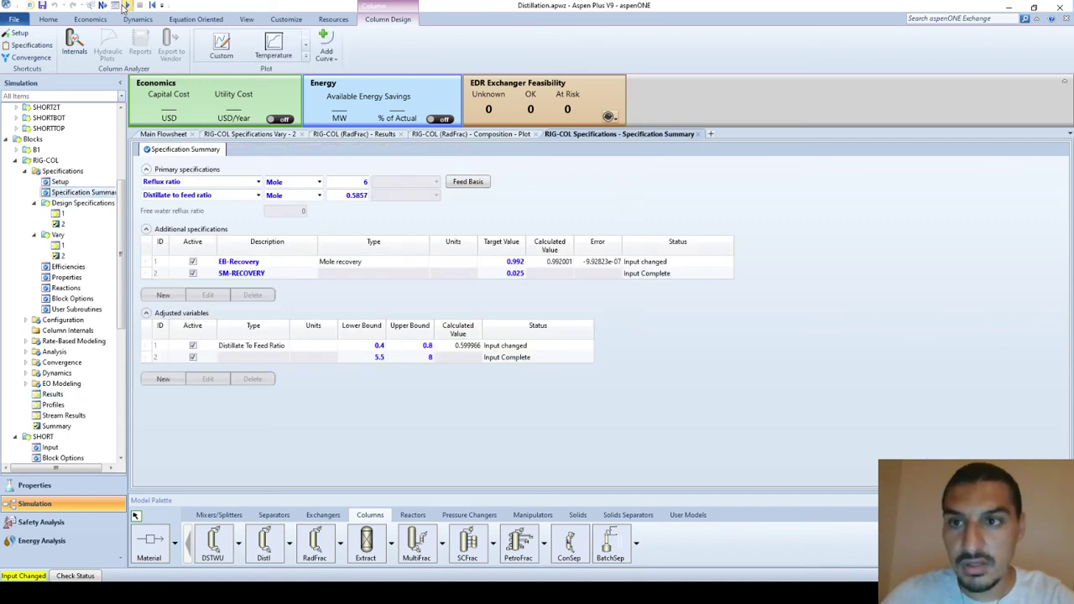
key("F5")
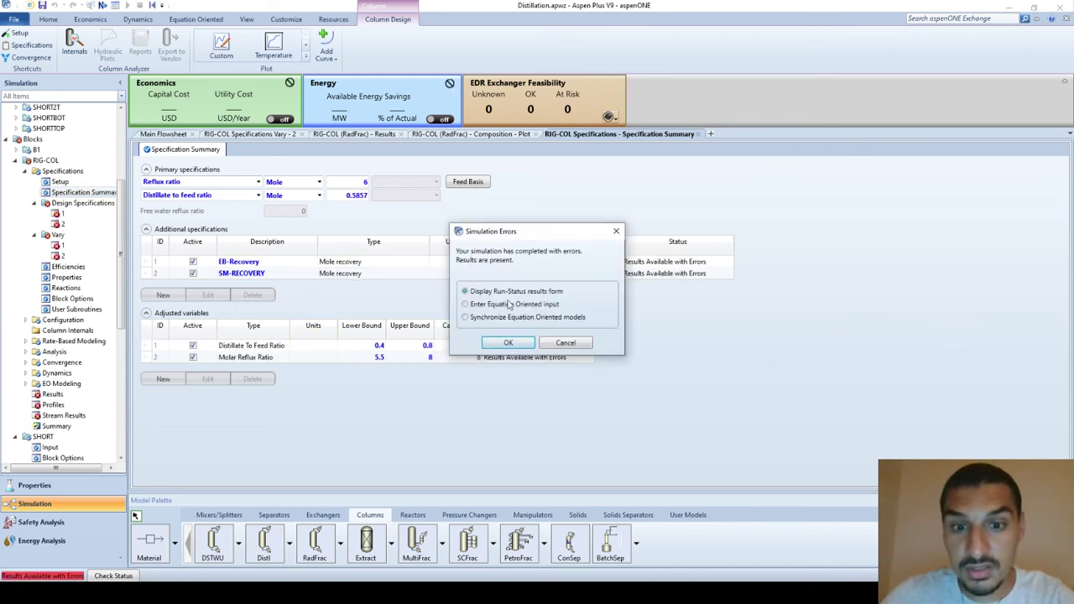
Step: Examine the calculated values in the specification summary, the run-status messages for RIG-COL and its split fractions
left_click_drag(508, 242, 751, 300)
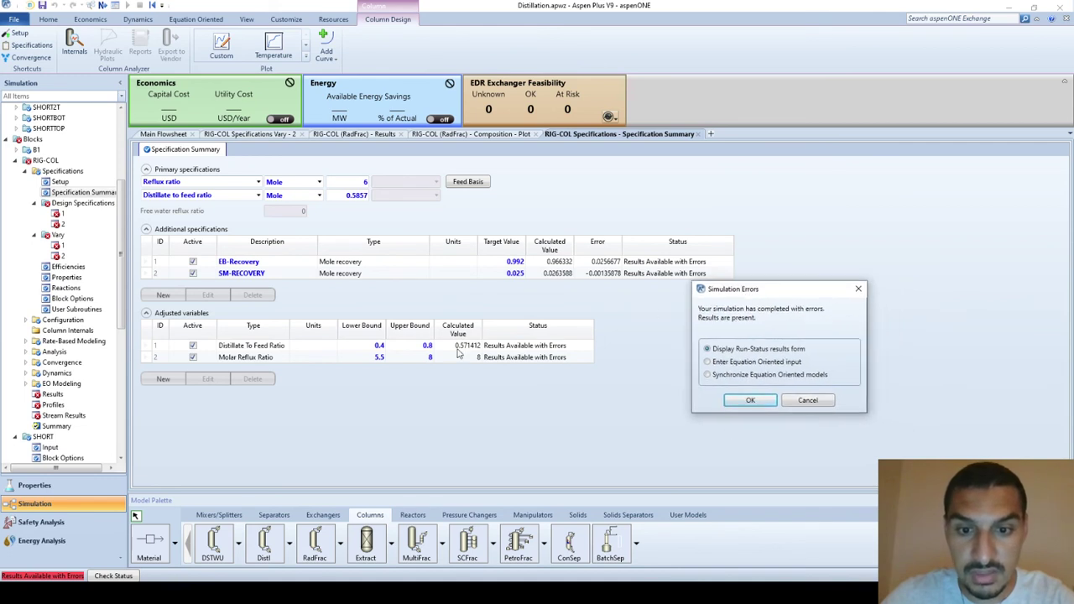
left_click(753, 400)
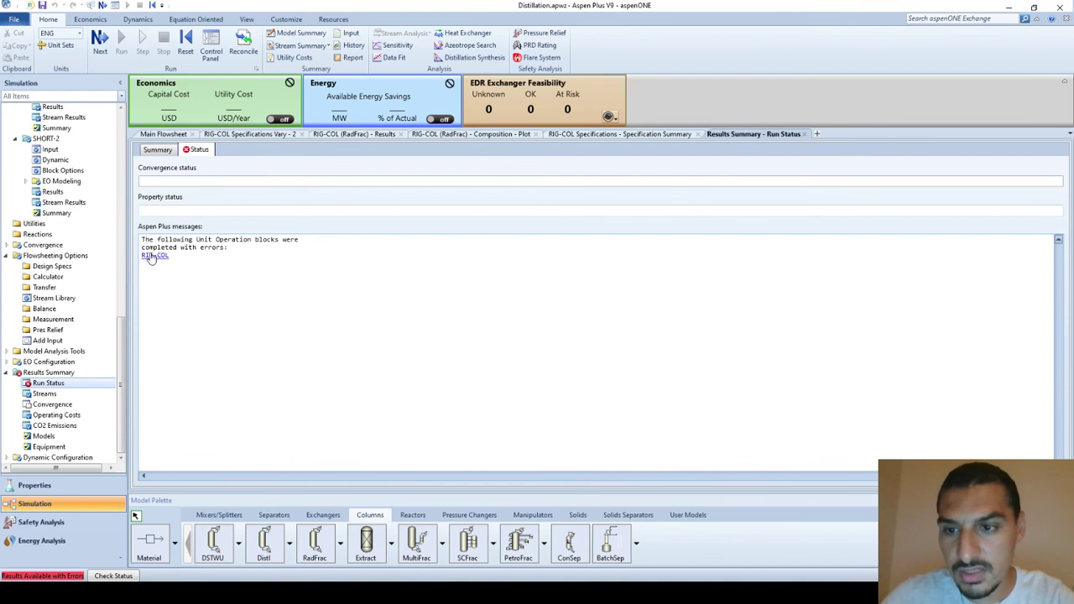
left_click(151, 256)
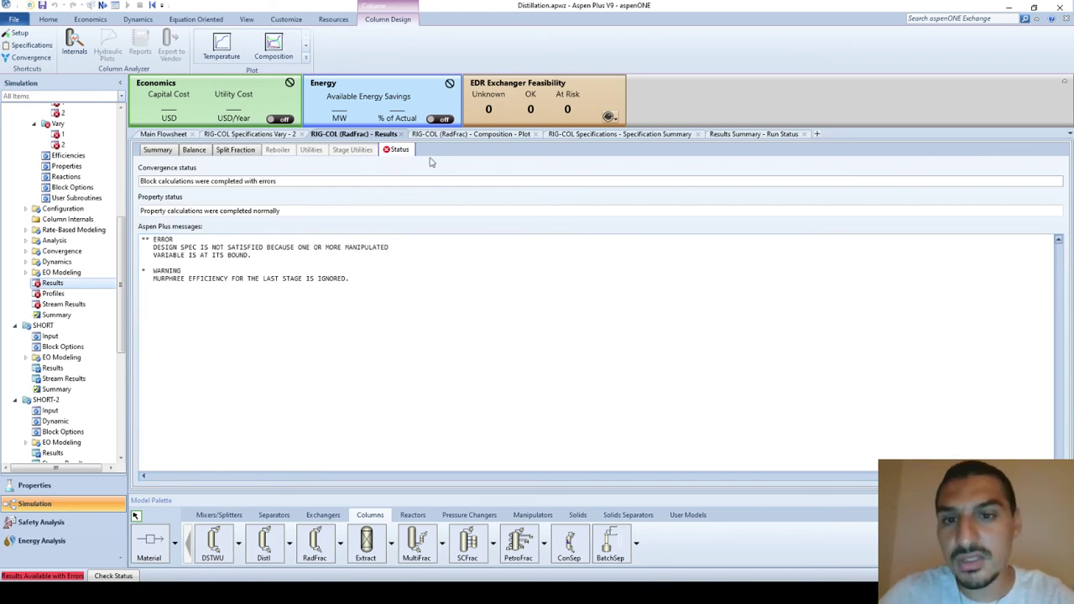
left_click(224, 156)
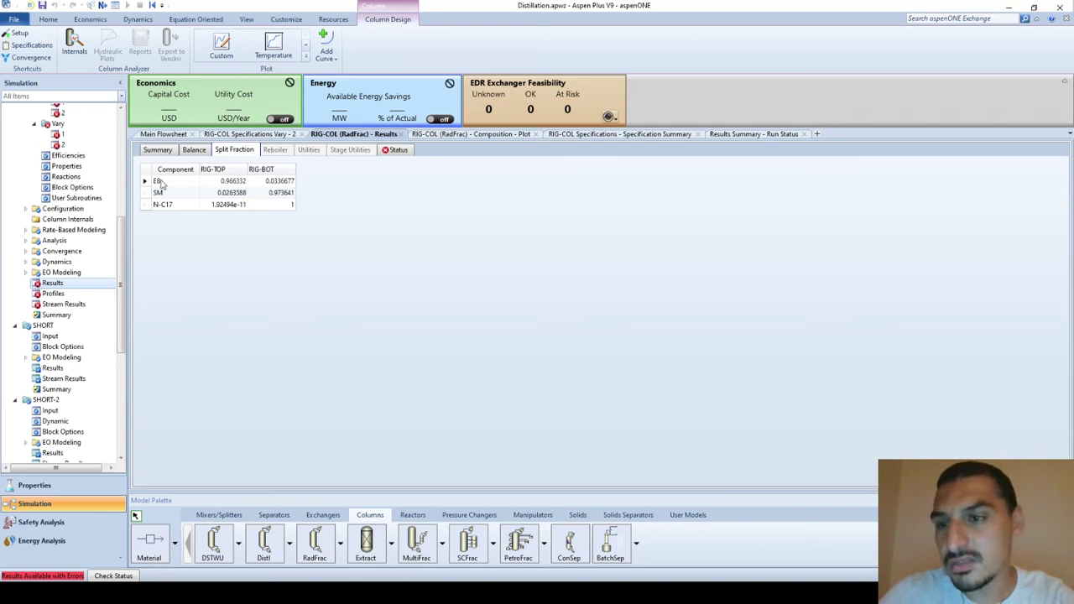
Step: Set the number of stages in RIG-COL's setup to 80
left_click_drag(120, 239, 120, 159)
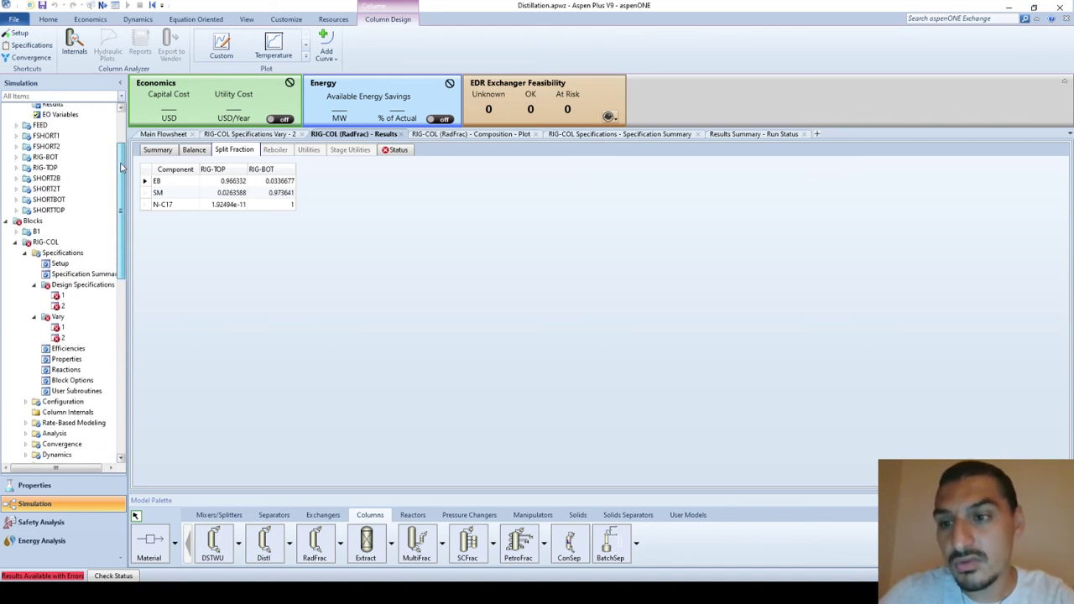
double_click(49, 251)
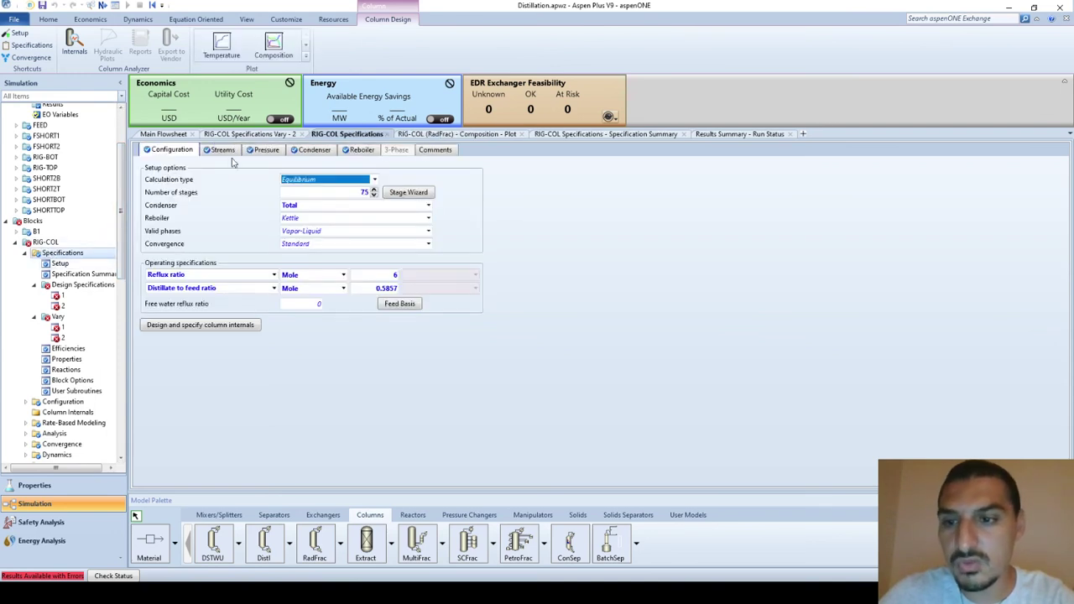
double_click(72, 274)
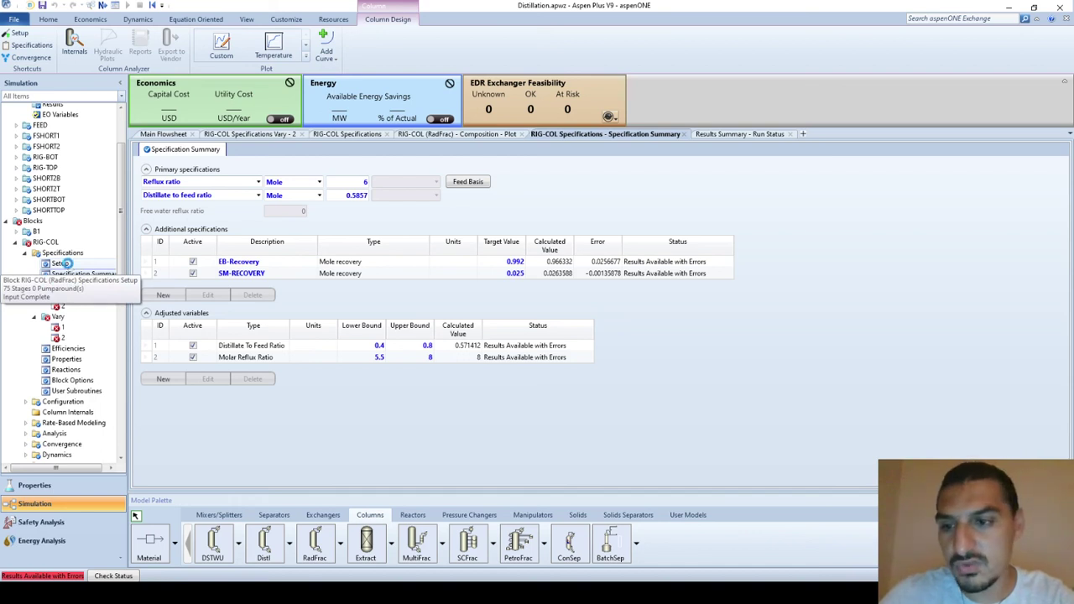
left_click(71, 265)
left_click(338, 194)
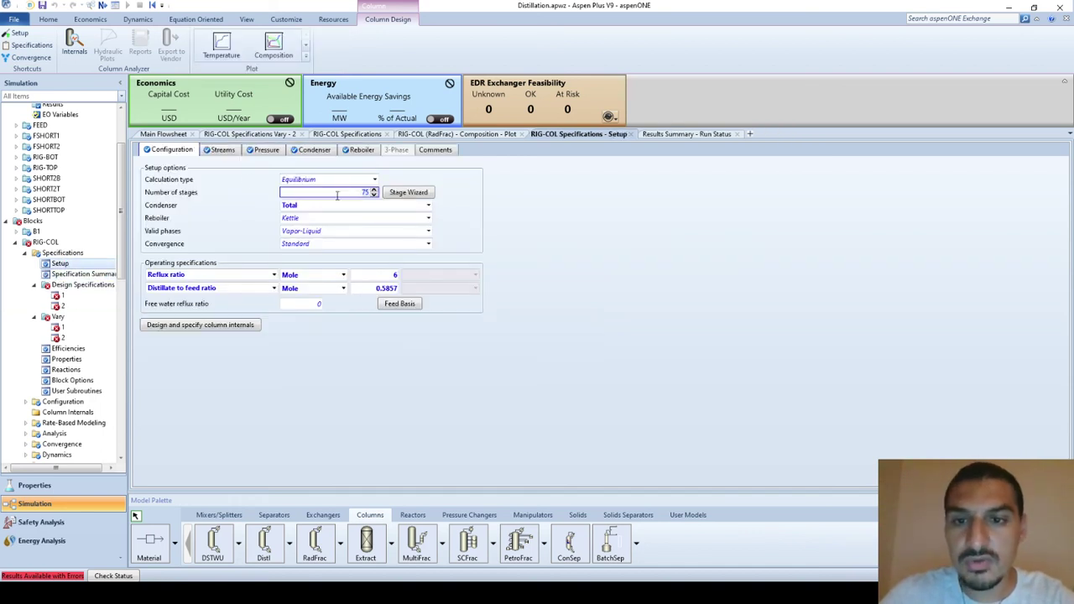
type("80")
key("Return")
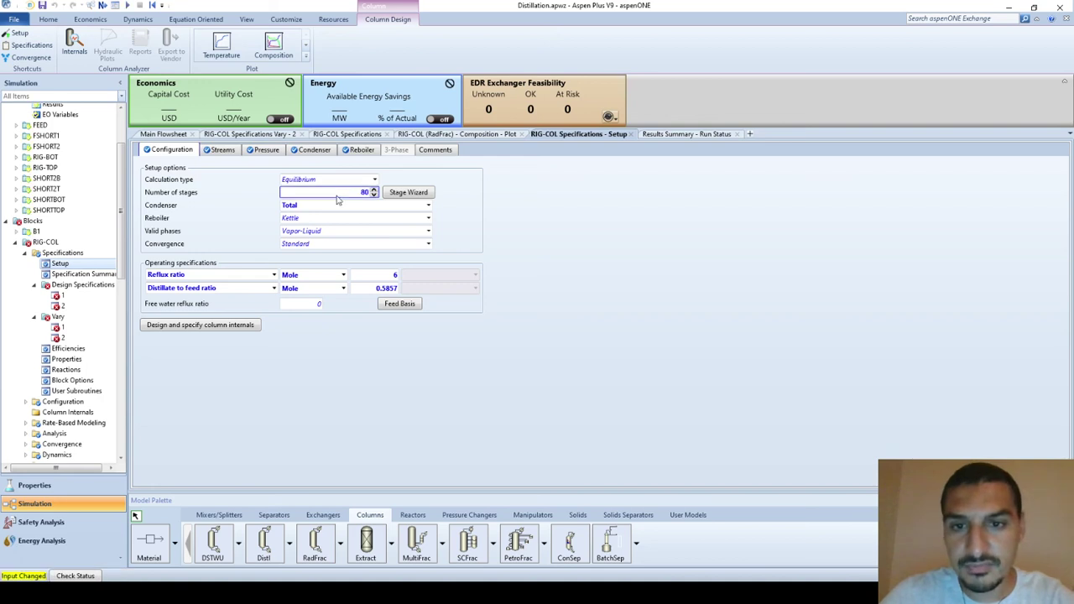
Step: Move the F-RIG feed of RIG-COL to stage 30 and run the simulation
left_click(441, 134)
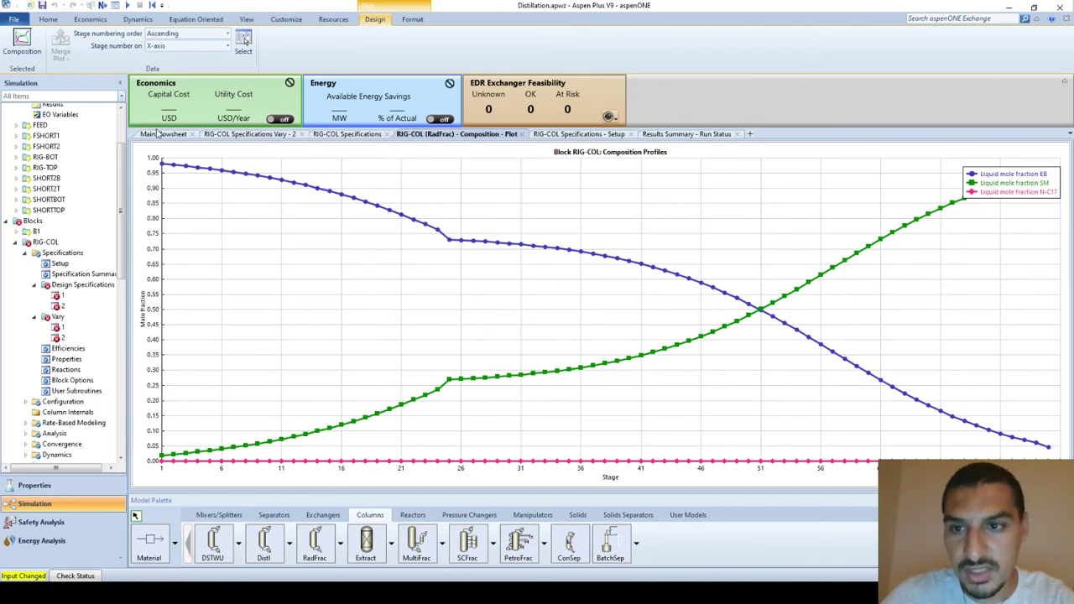
left_click(350, 134)
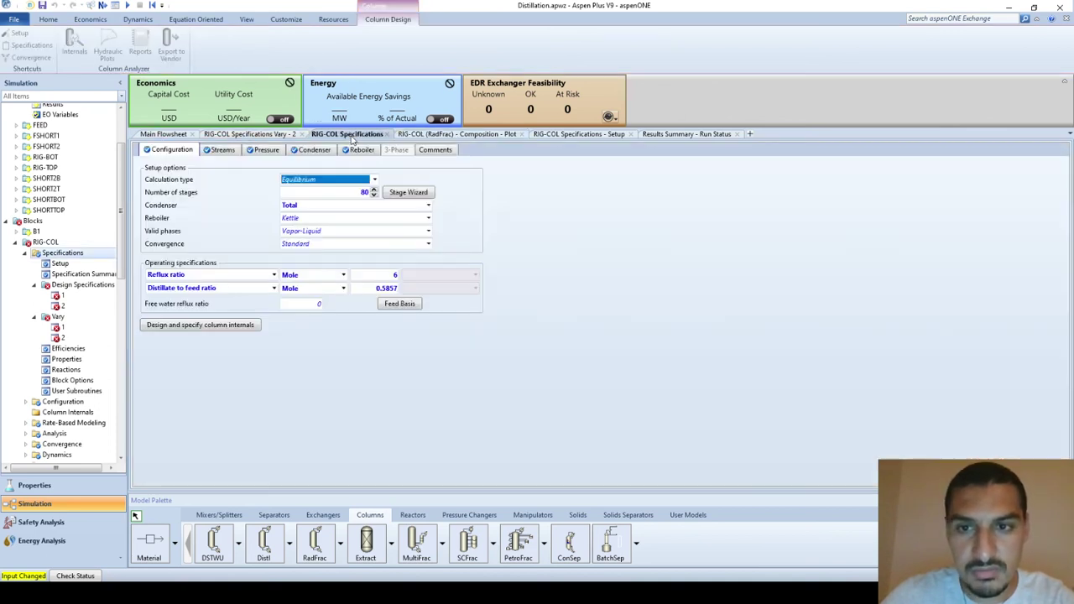
left_click(223, 150)
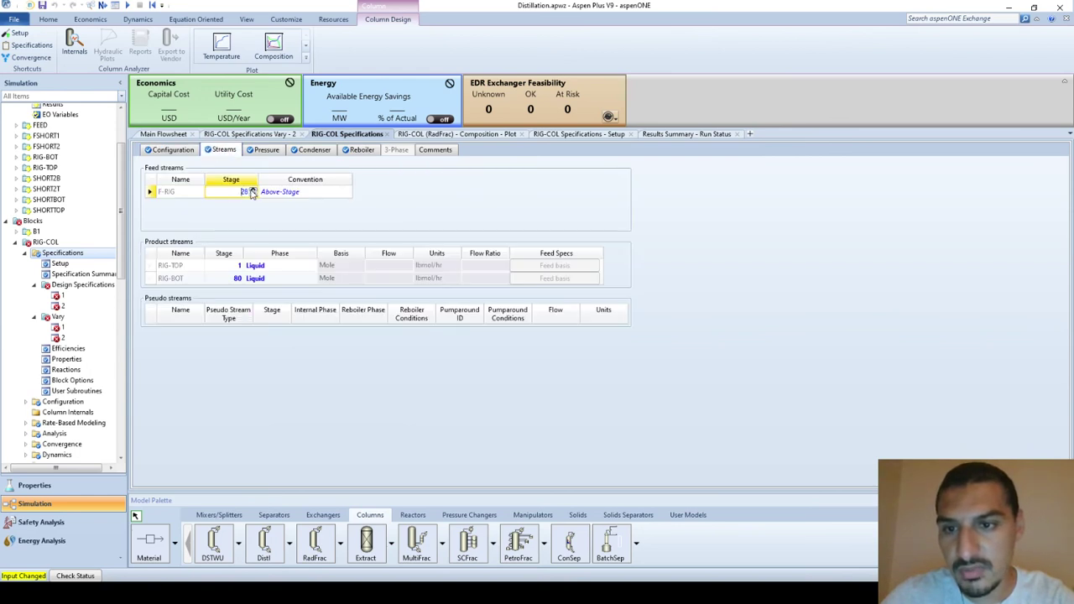
left_click(126, 6)
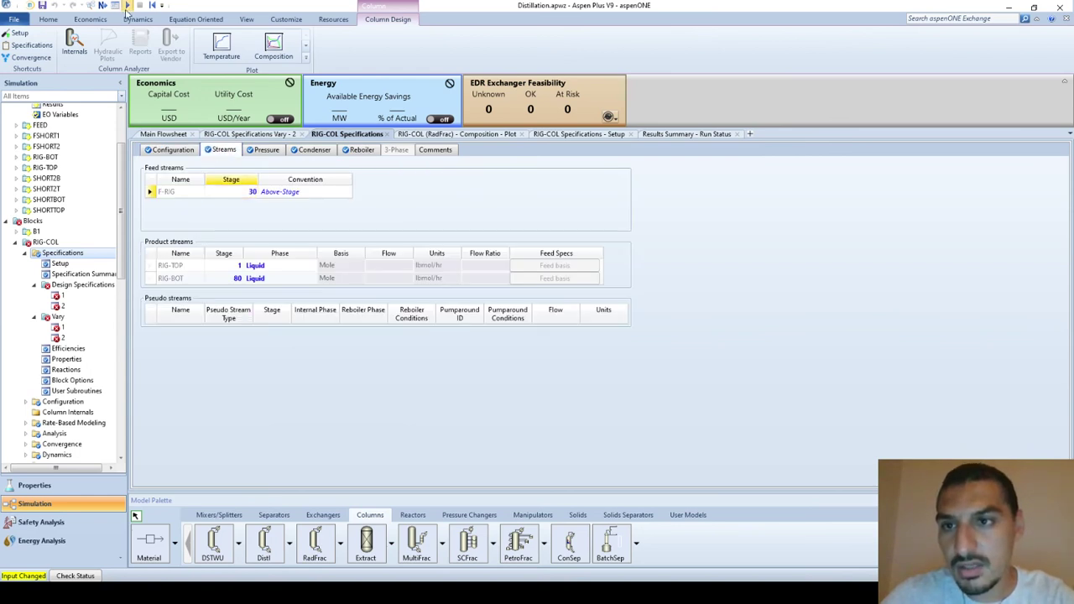
left_click(127, 6)
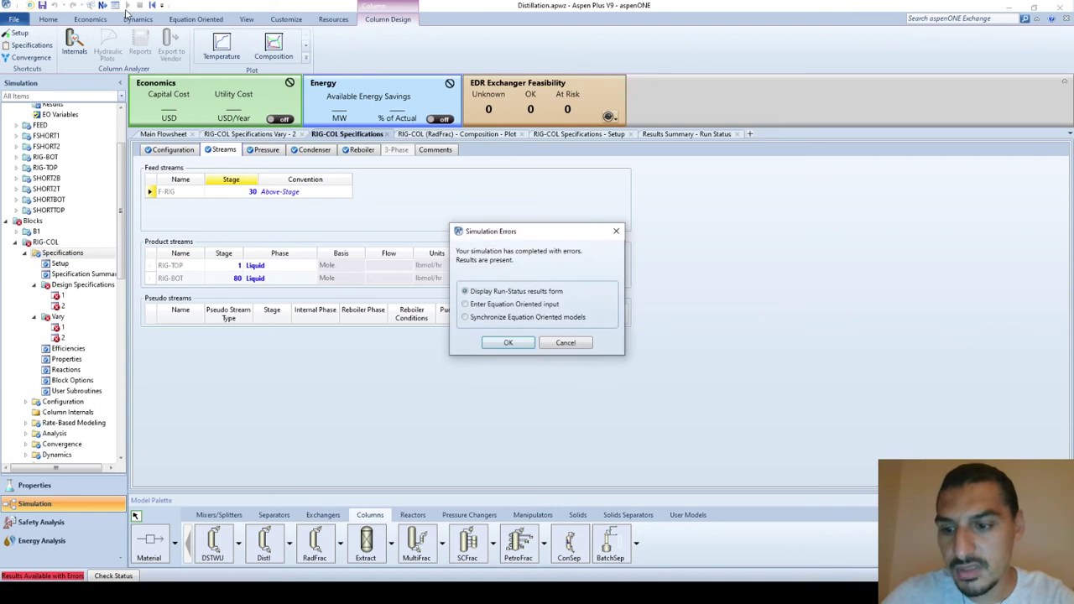
Step: Examine the run-status messages for RIG-COL, its configuration and its liquid composition profiles
left_click(507, 342)
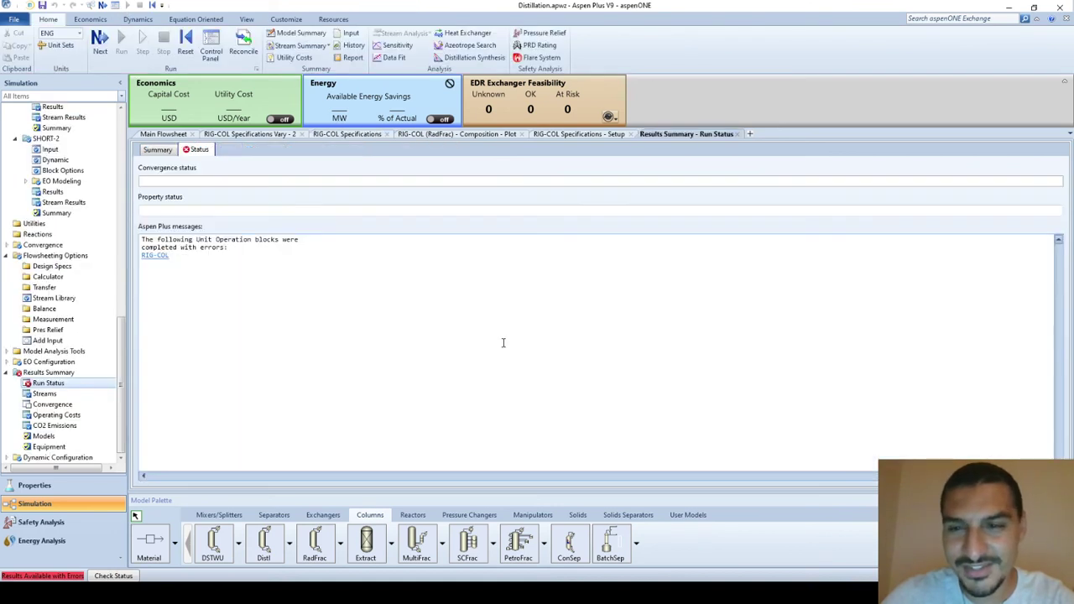
left_click(156, 256)
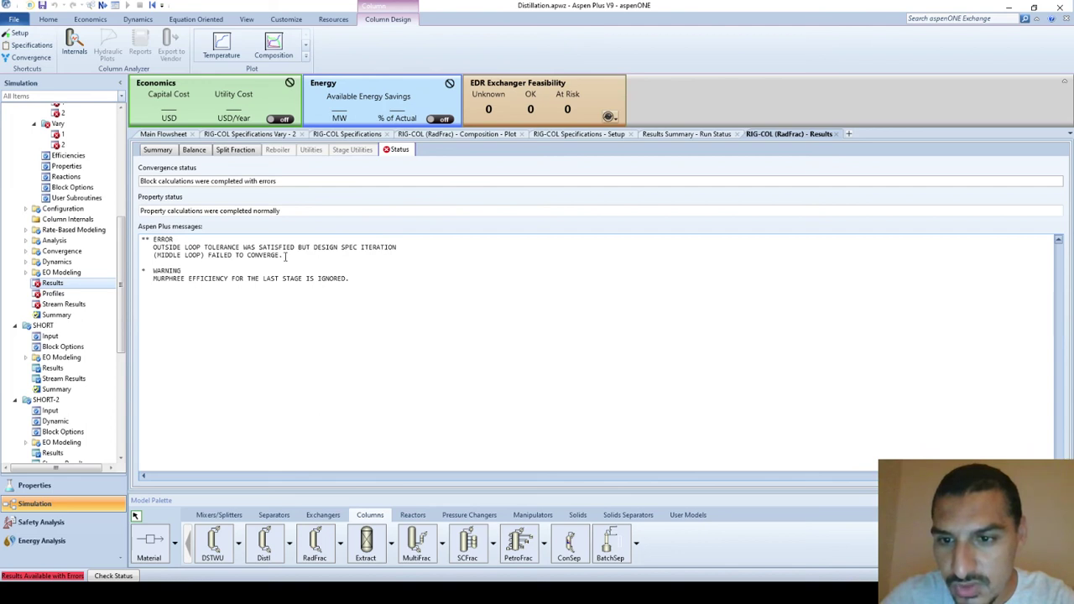
left_click(836, 135)
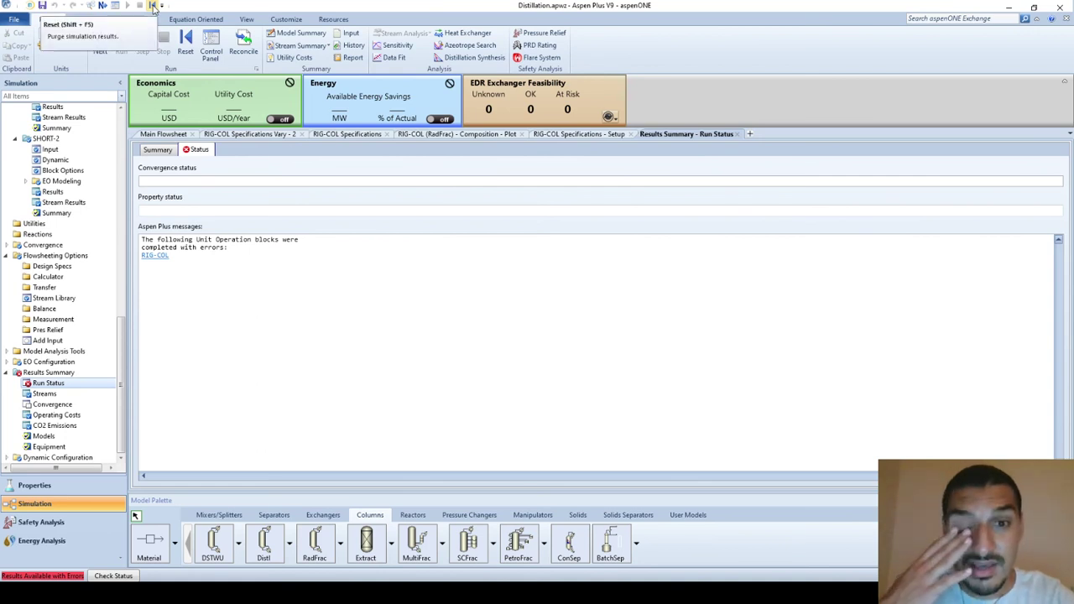
left_click(587, 136)
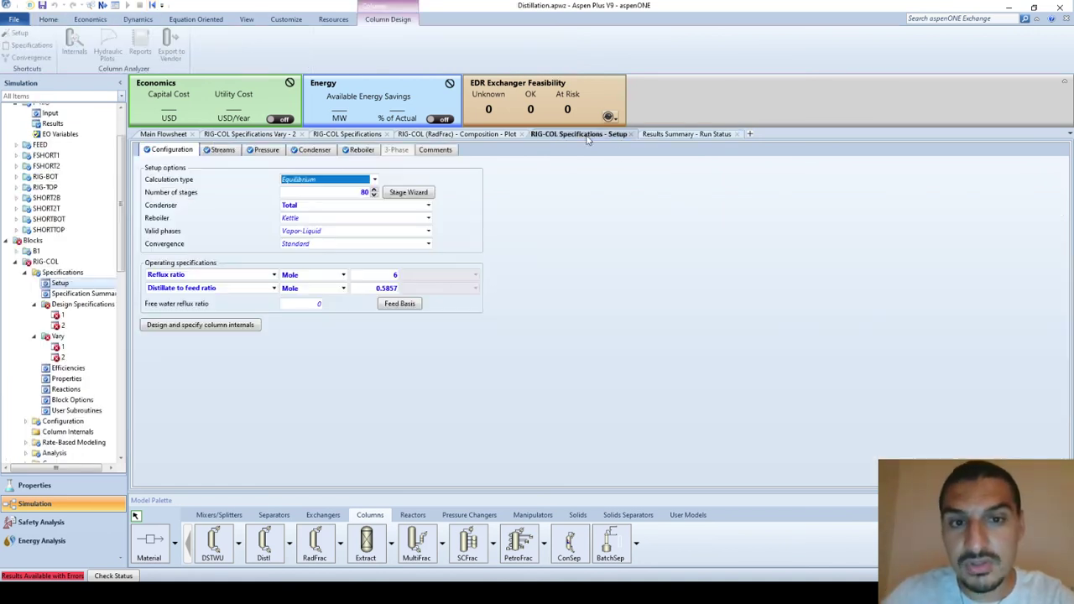
left_click(496, 136)
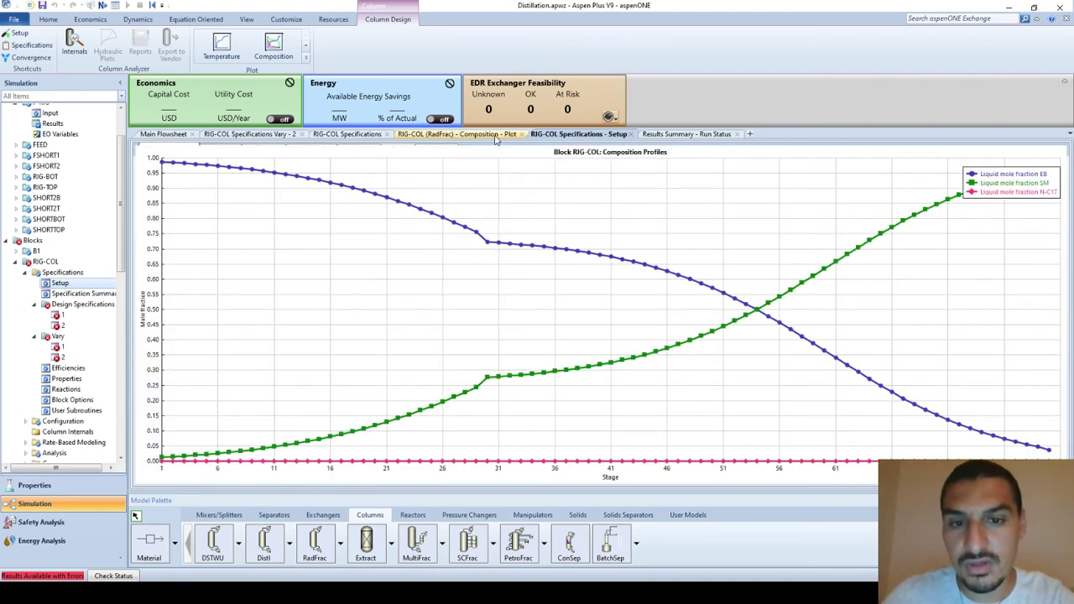
Step: Reinitialize the entire simulation to purge the previous results and run it again
left_click(151, 6)
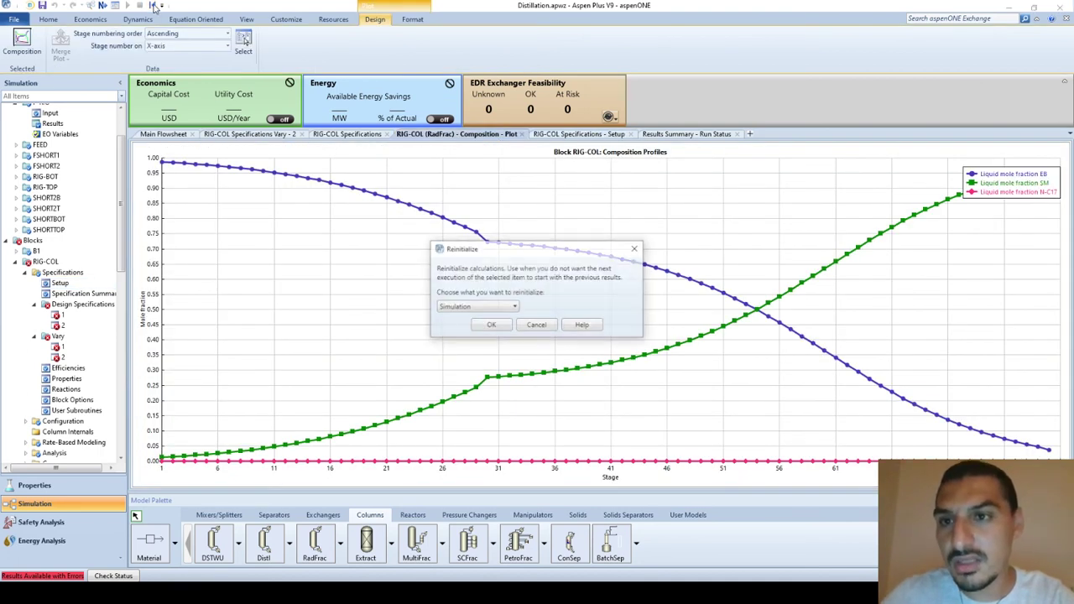
left_click(492, 327)
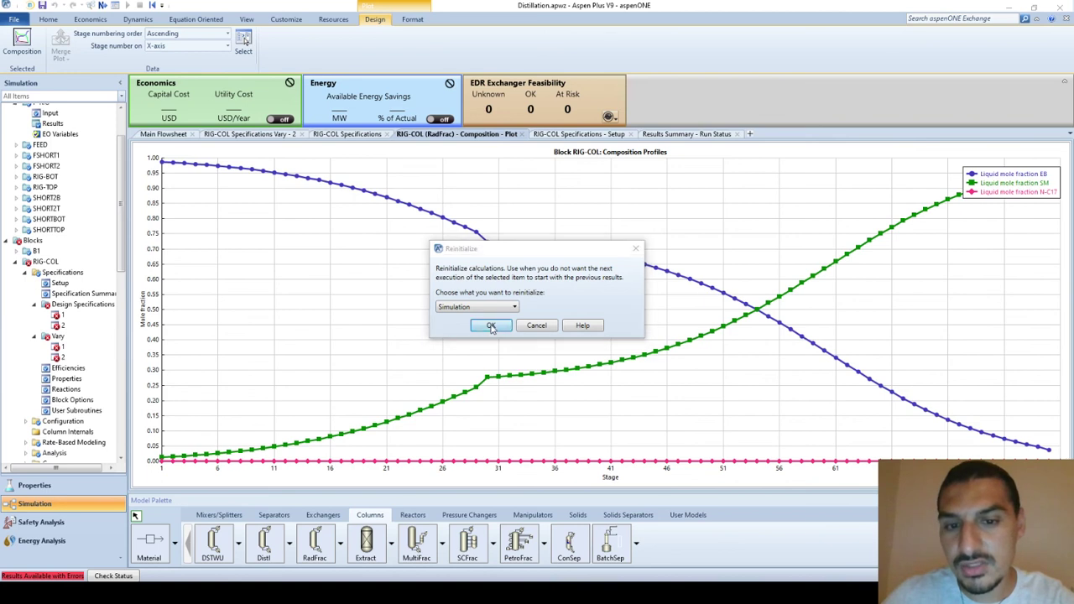
left_click(616, 311)
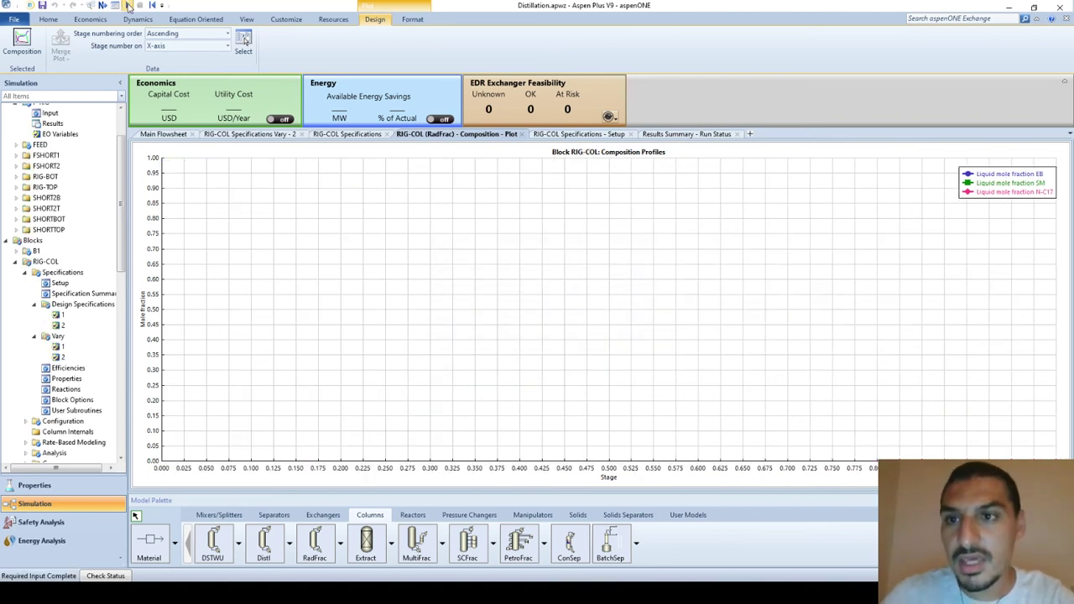
left_click(128, 6)
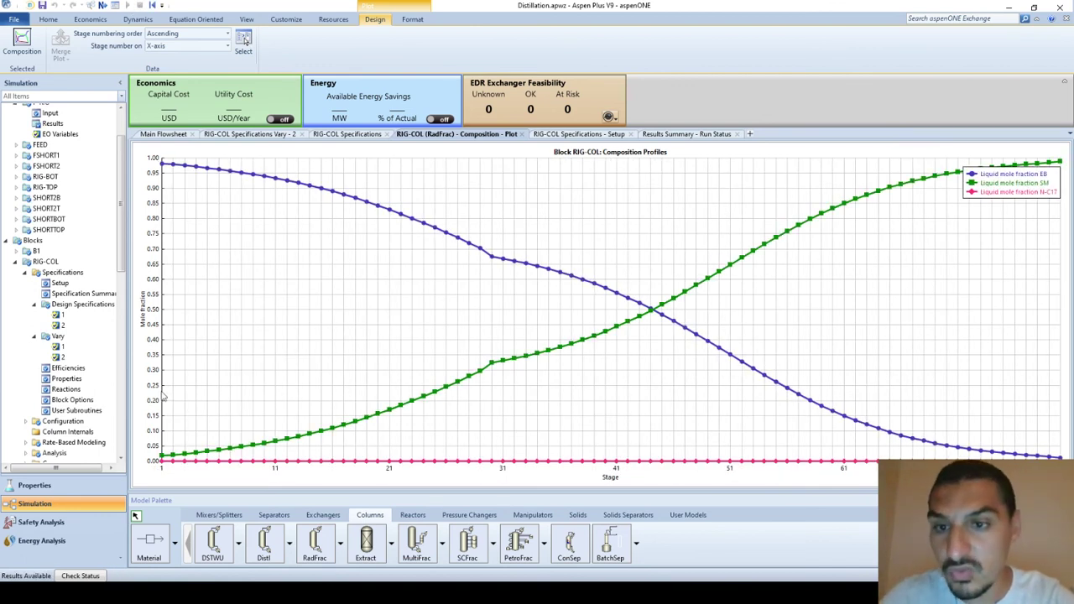
Step: Review RIG-COL's feed stage, column configuration, reflux ratio bounds and composition profiles
left_click(346, 135)
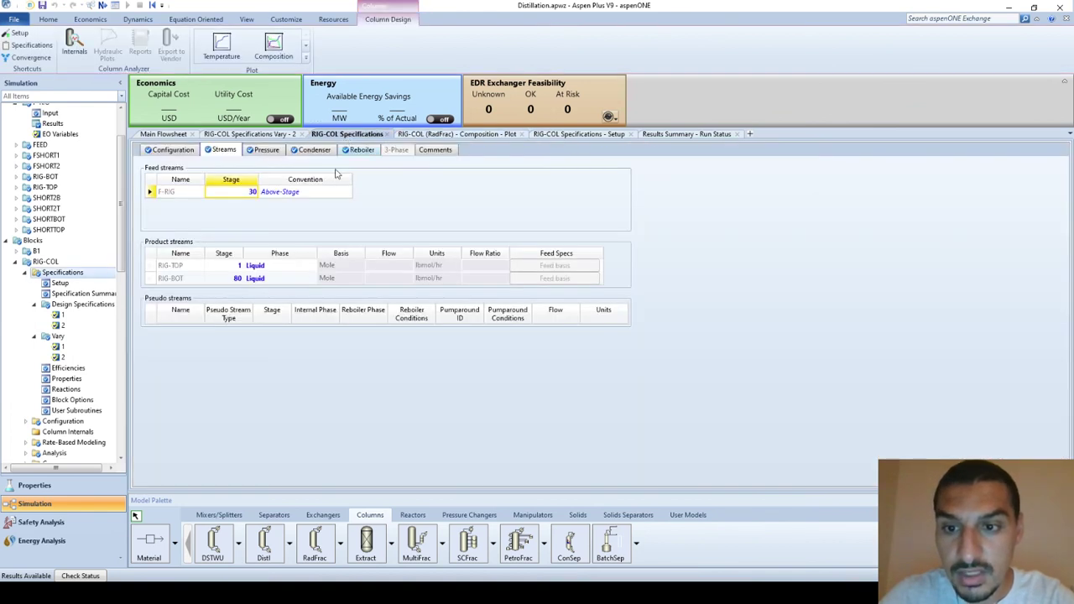
left_click(177, 150)
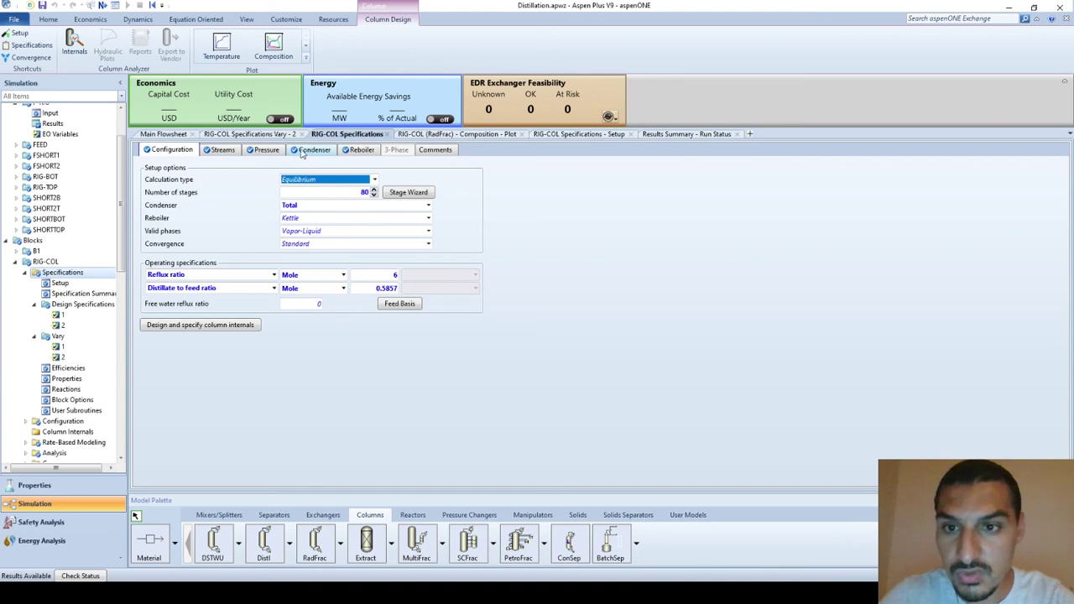
left_click(250, 135)
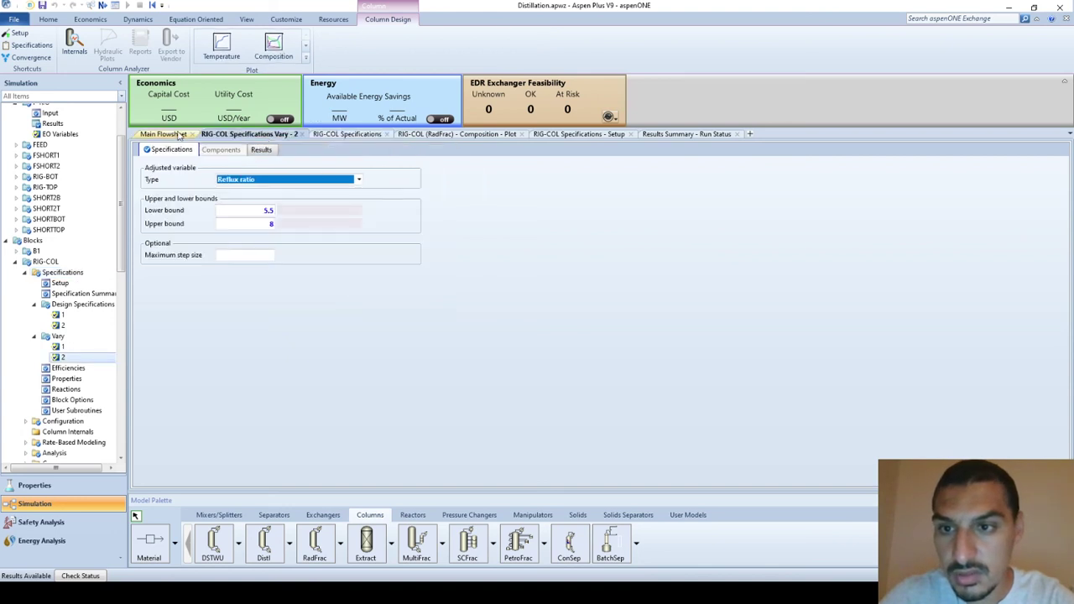
left_click(506, 136)
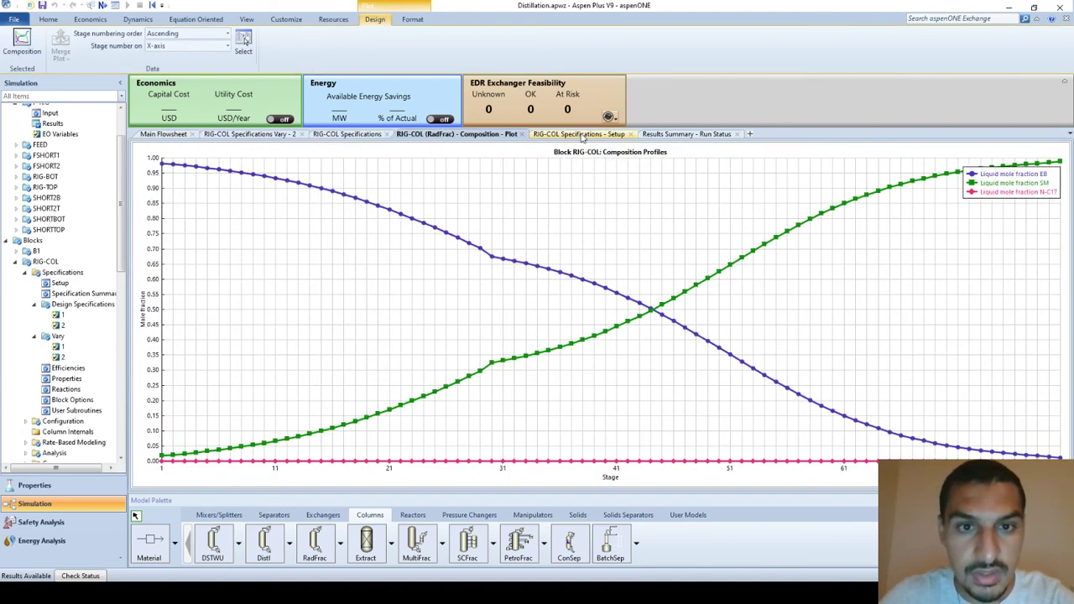
left_click(579, 134)
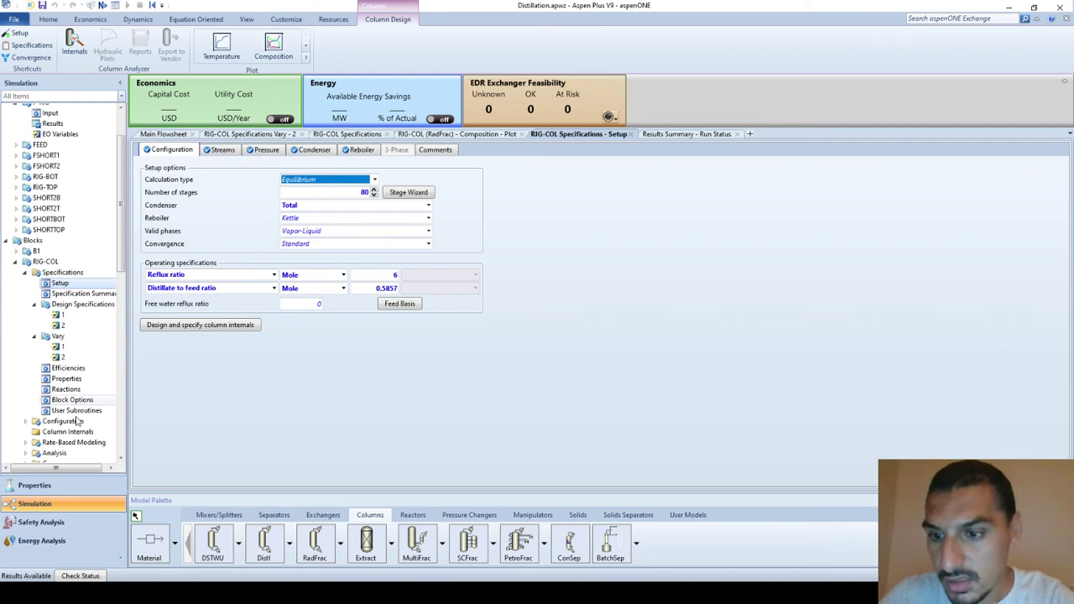
Step: Compare the calculated recoveries and adjusted variables in RIG-COL's specification summary with the reflux and distillate to feed ratios in its setup
scroll(76, 430, "down", 5)
scroll(76, 432, "up", 1)
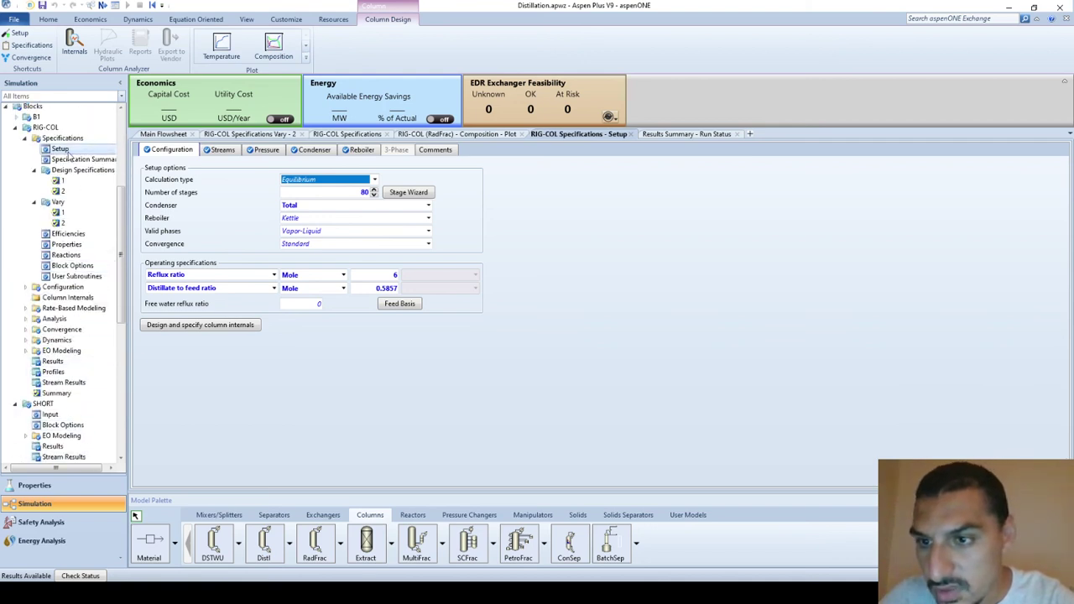
left_click(69, 161)
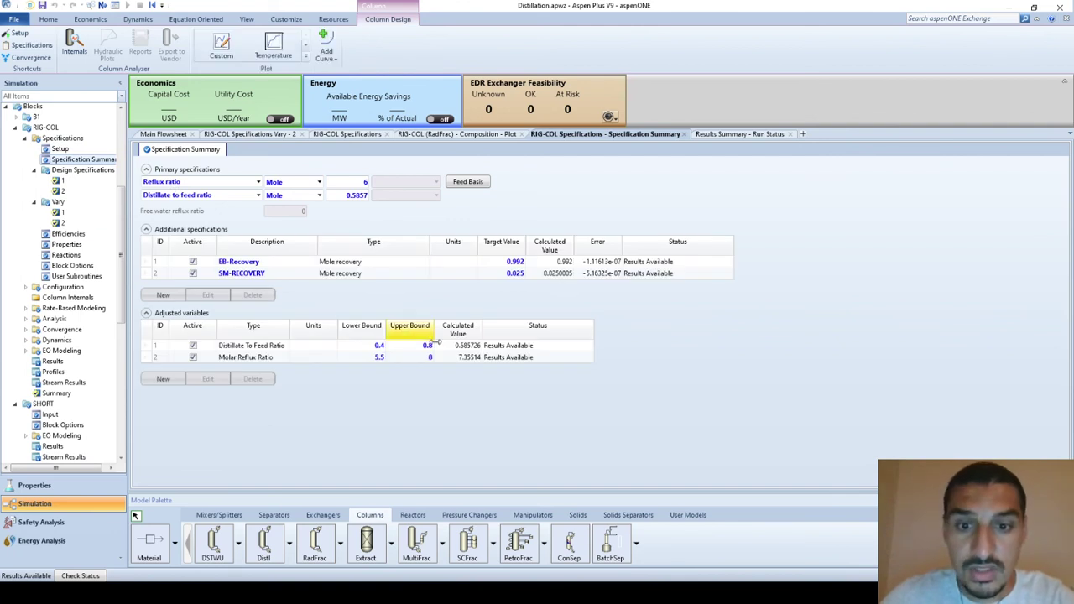
left_click(462, 350)
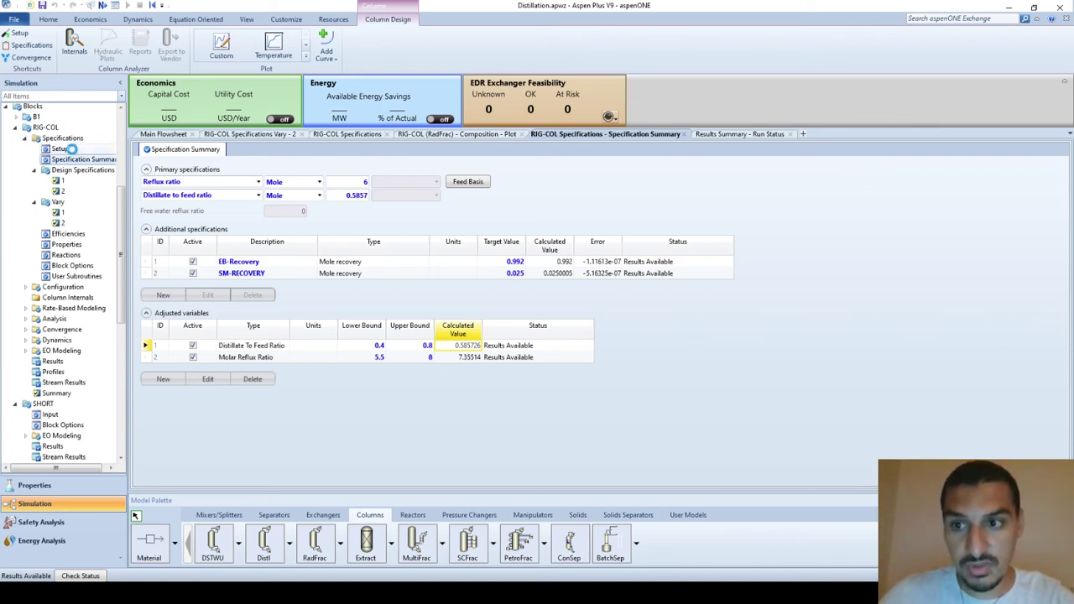
left_click(73, 151)
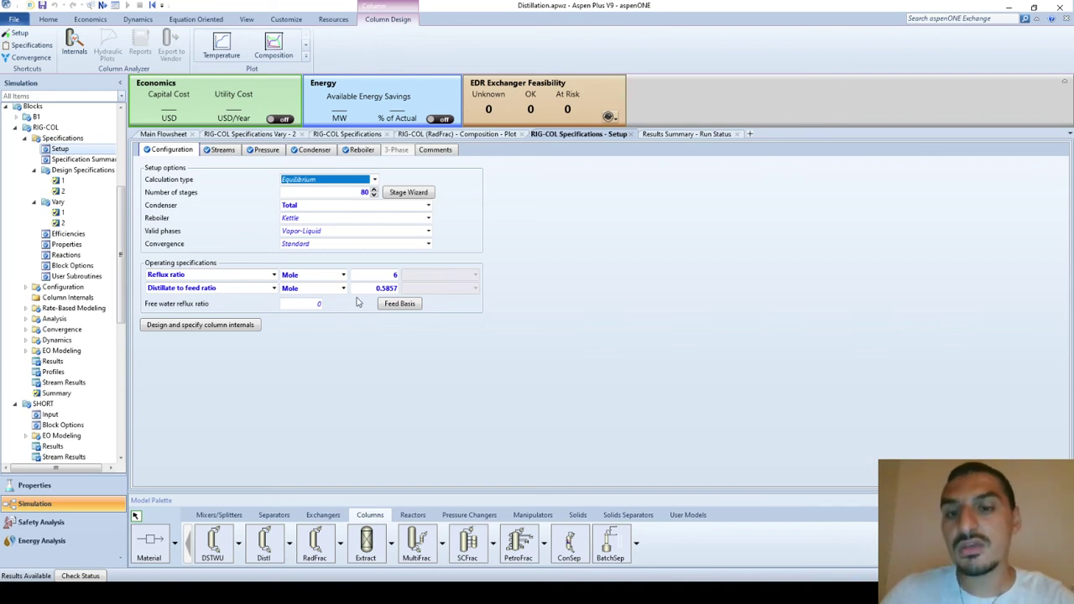
left_click(443, 356)
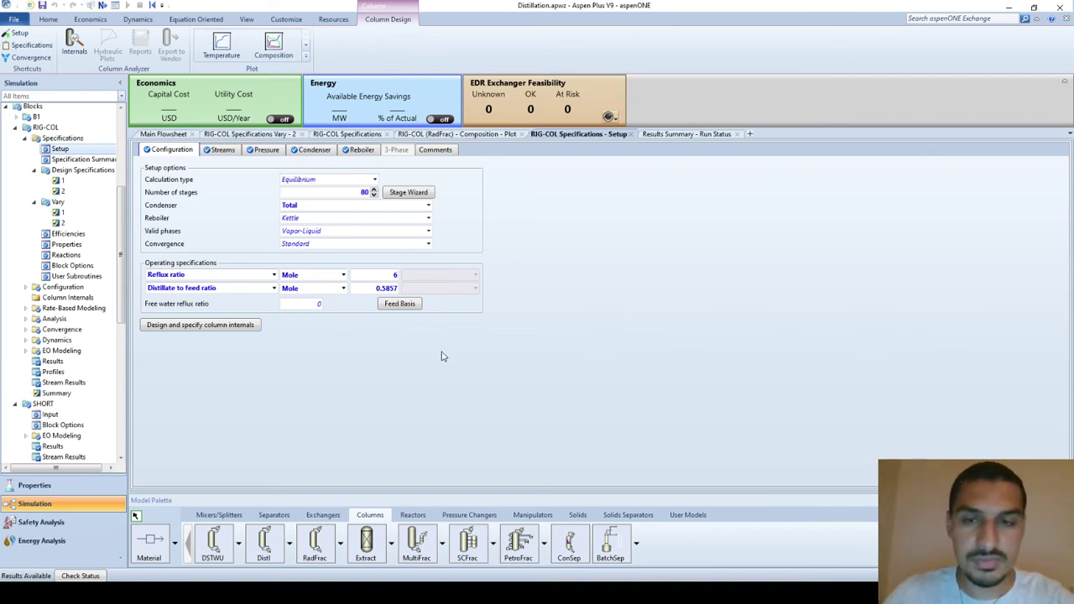